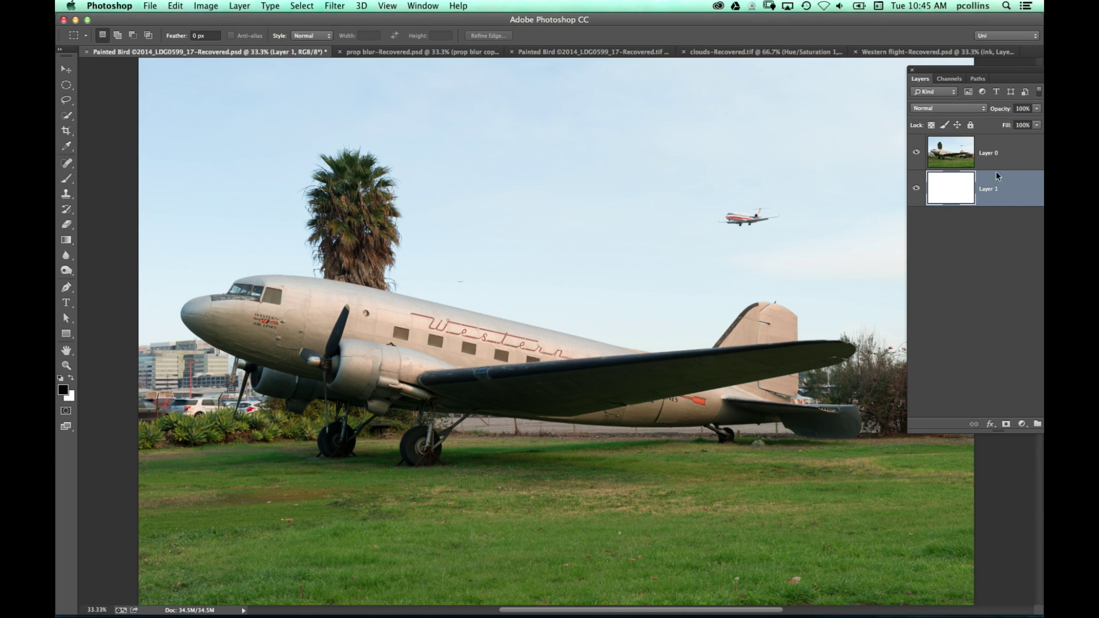
# Step: Select Layer 0 and activate Path 1 copy, checking its outline beneath the near engine
pyautogui.click(998, 157)
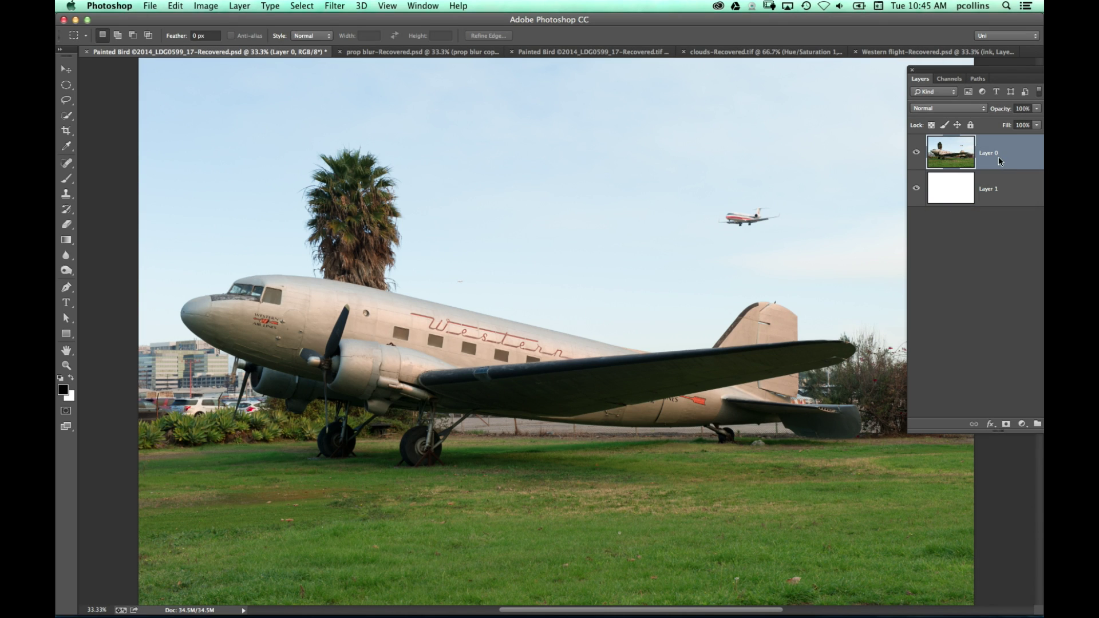
pyautogui.click(978, 80)
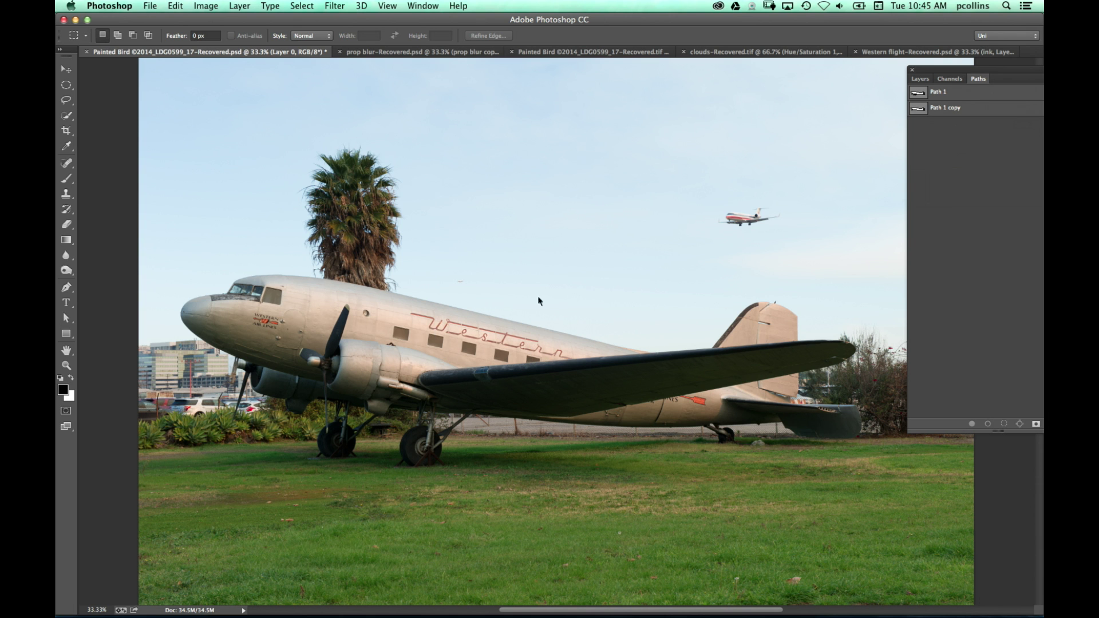
pyautogui.click(957, 113)
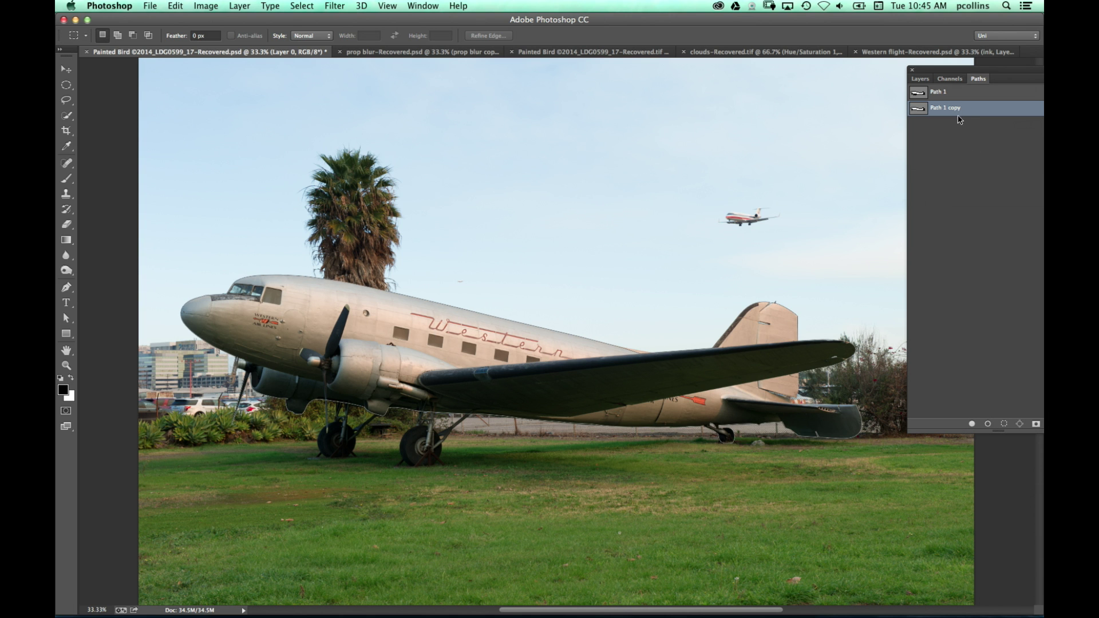
pyautogui.press('super+equal')
pyautogui.press('super+equal')
pyautogui.press('super+equal')
pyautogui.press('super+equal')
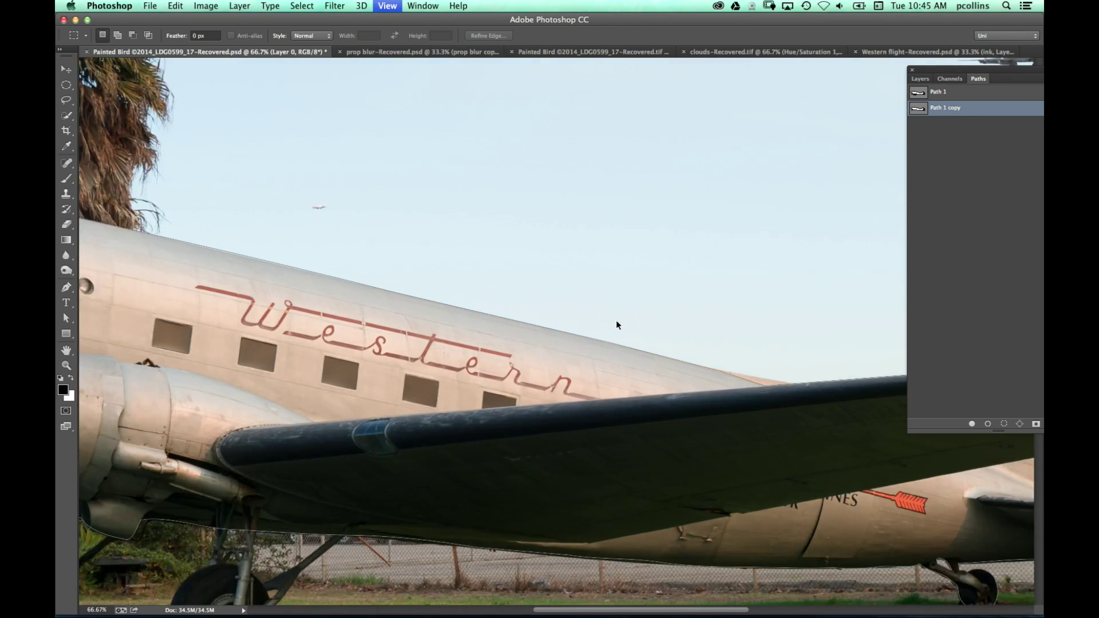
pyautogui.scroll(-15, 375, 404)
pyautogui.hscroll(-5, 553, 129)
pyautogui.hscroll(-2, 832, 265)
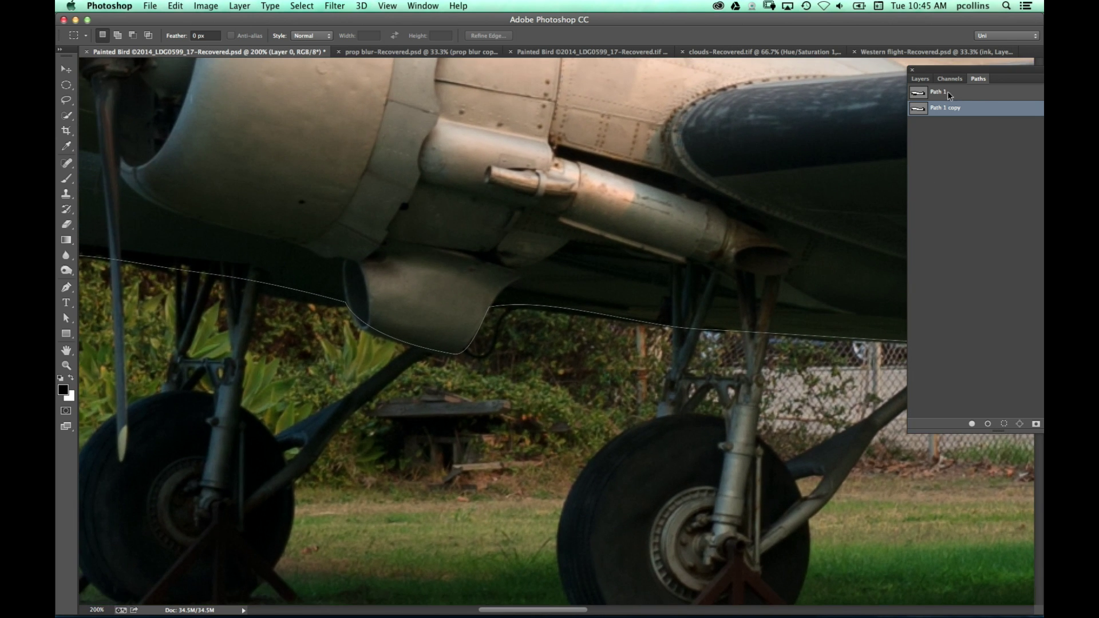
# Step: Compare the outlines of Path 1 and Path 1 copy around the landing gear
pyautogui.click(961, 93)
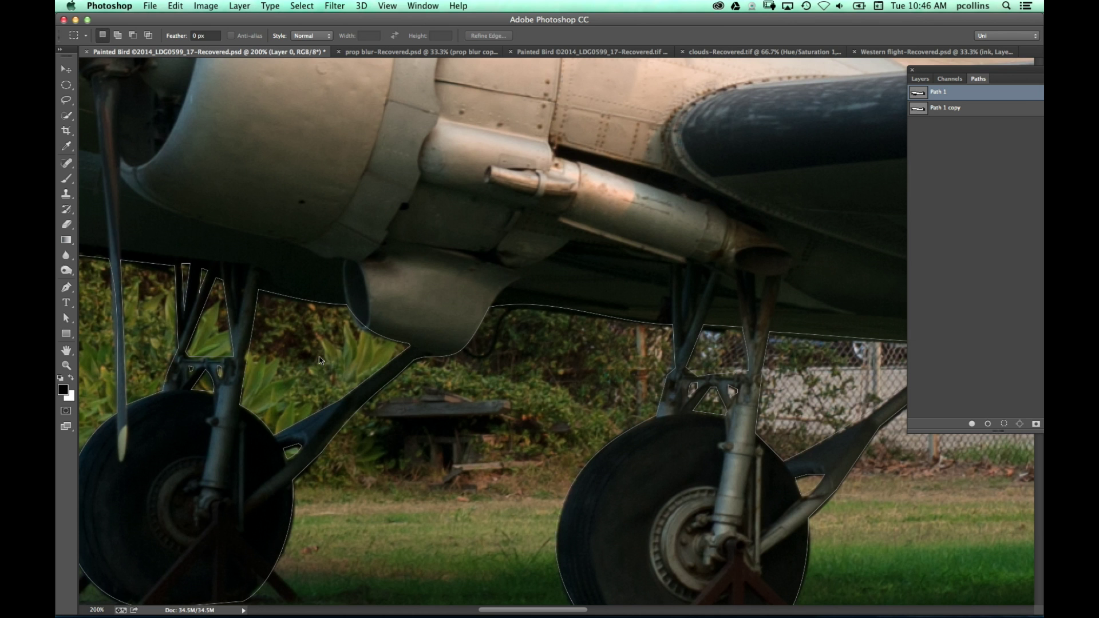
pyautogui.scroll(-6, 422, 363)
pyautogui.hscroll(-5, 422, 364)
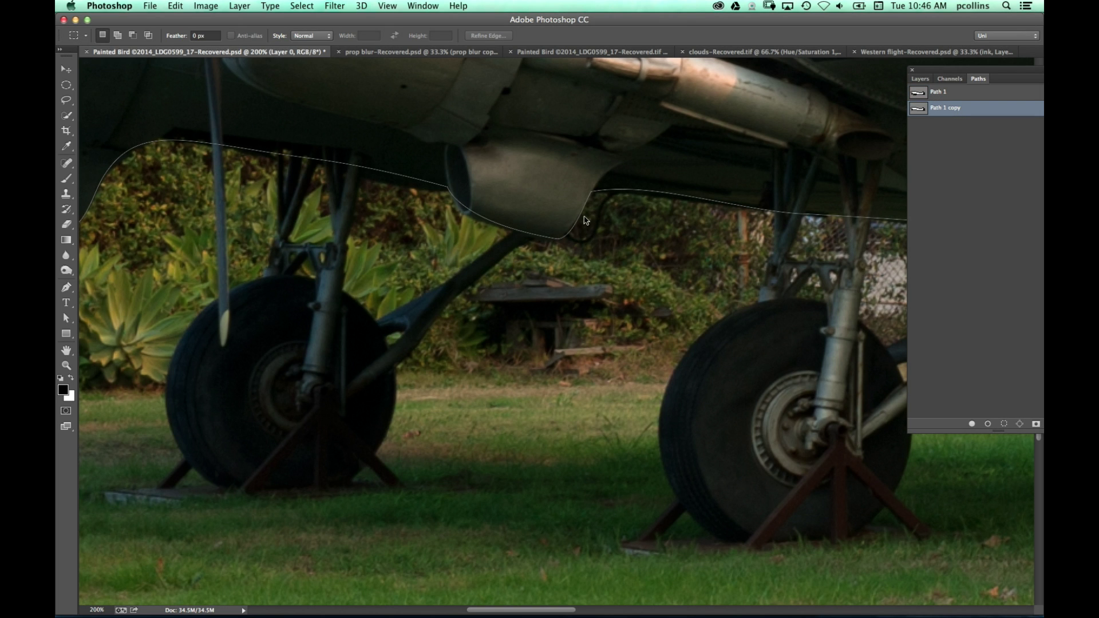
pyautogui.moveTo(653, 191)
pyautogui.mouseDown()
pyautogui.moveTo(618, 289)
pyautogui.moveTo(549, 363)
pyautogui.moveTo(530, 366)
pyautogui.mouseUp()
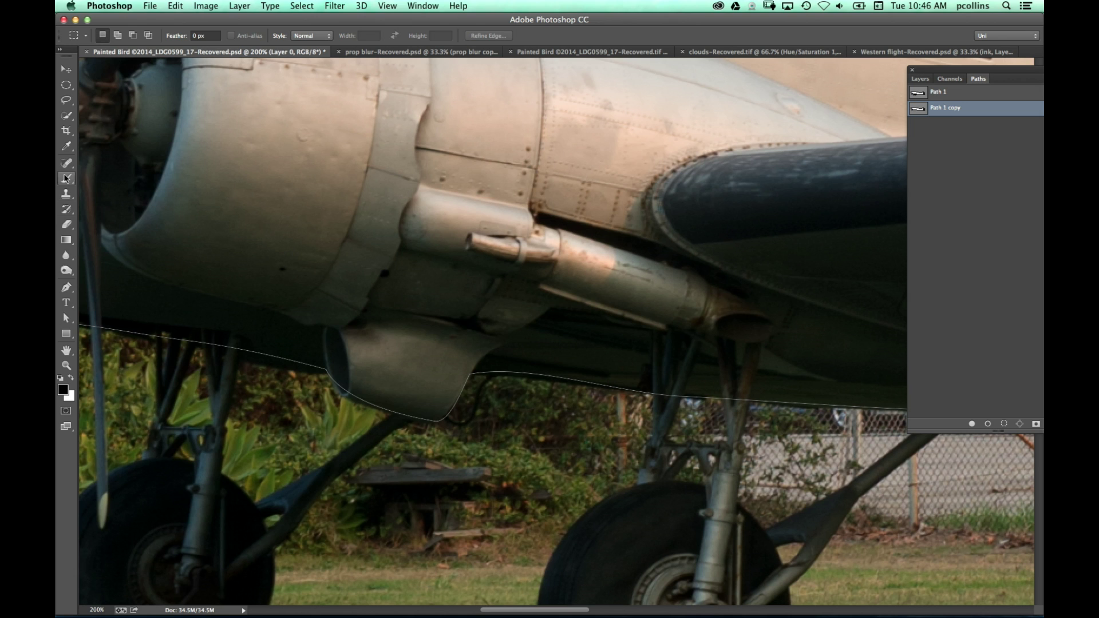
# Step: With the Pen tool, add an anchor point to Path 1 copy along the belly behind the engine scoop and adjust the scoop's curve
pyautogui.click(66, 291)
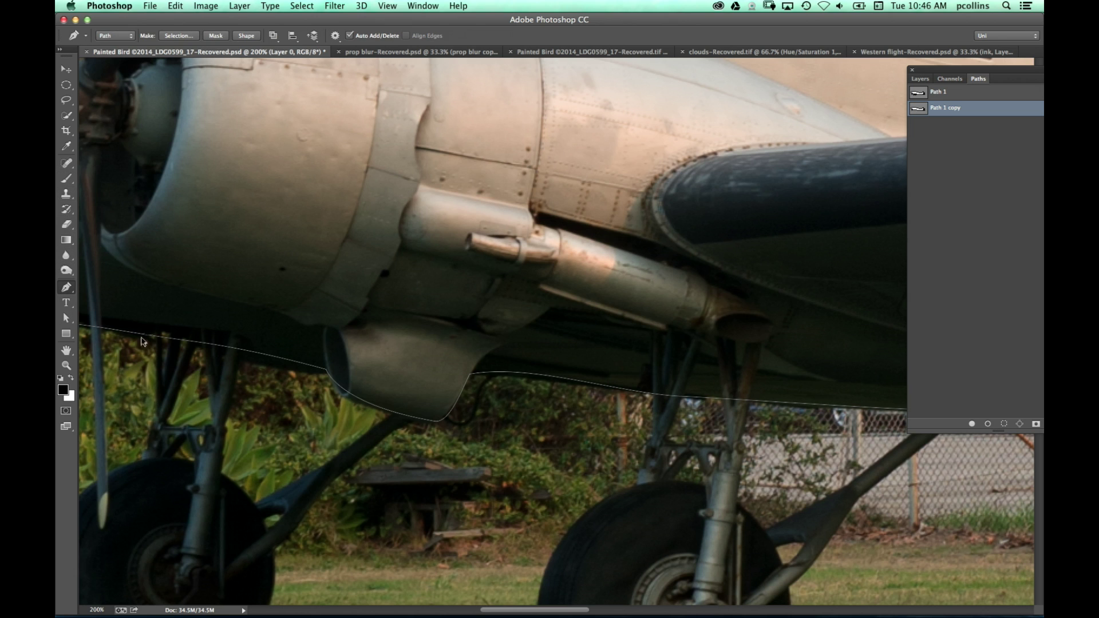
pyautogui.click(278, 360)
pyautogui.click(566, 378)
pyautogui.moveTo(565, 381); pyautogui.dragTo(563, 386)
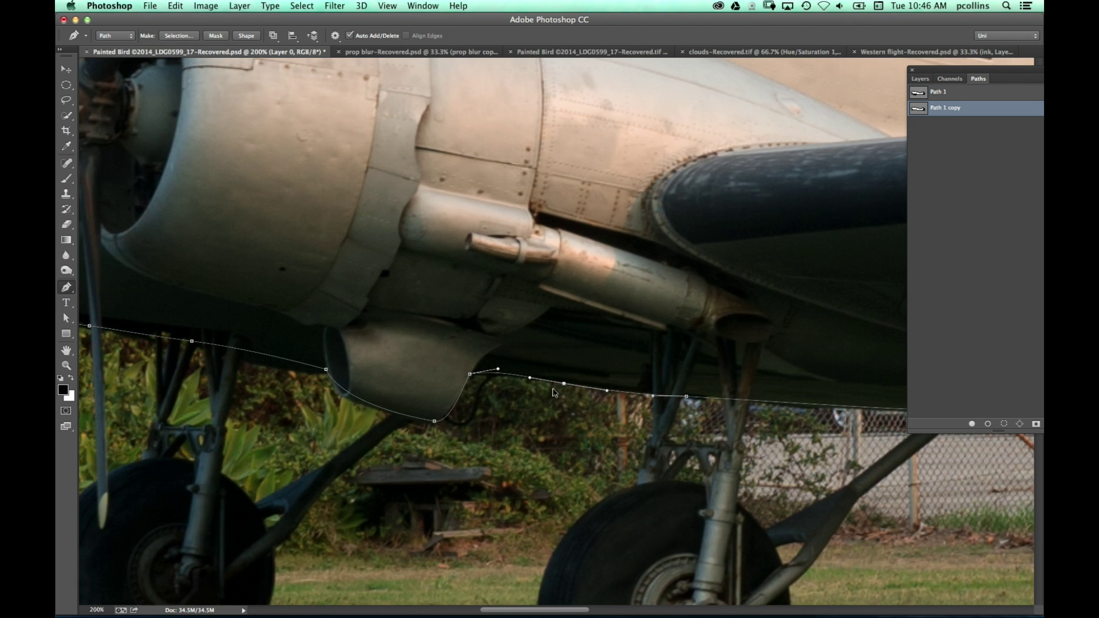
pyautogui.moveTo(434, 422); pyautogui.dragTo(395, 397)
pyautogui.moveTo(326, 371); pyautogui.dragTo(327, 413)
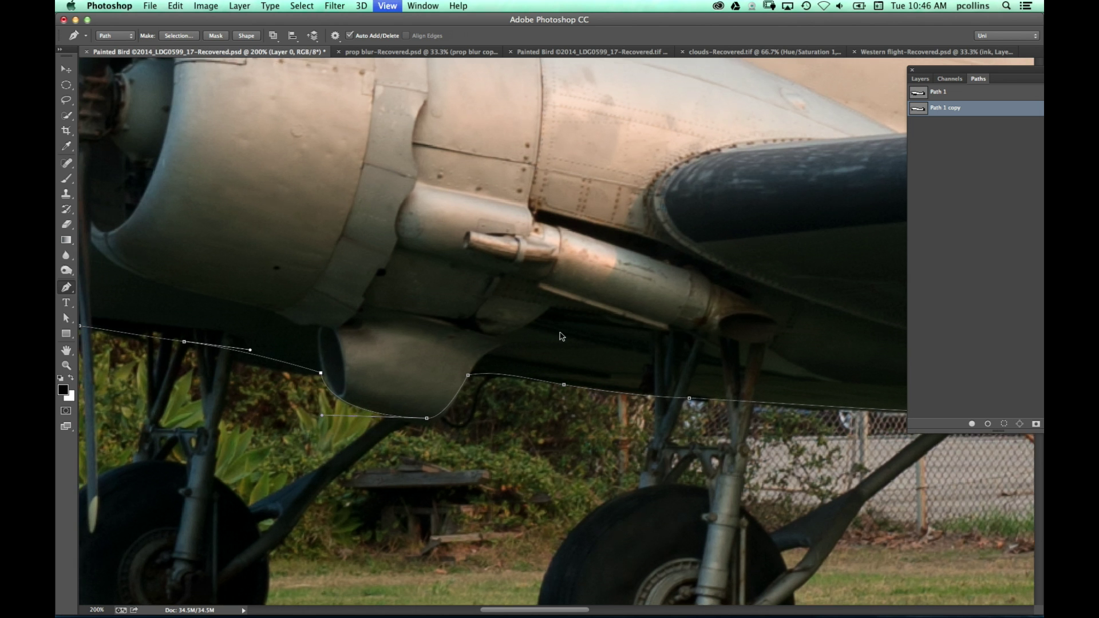
# Step: Add a layer mask to Layer 0, plus a vector mask made from Path 1 copy to cut out the airplane
pyautogui.scroll(3, 559, 332)
pyautogui.scroll(3, 566, 330)
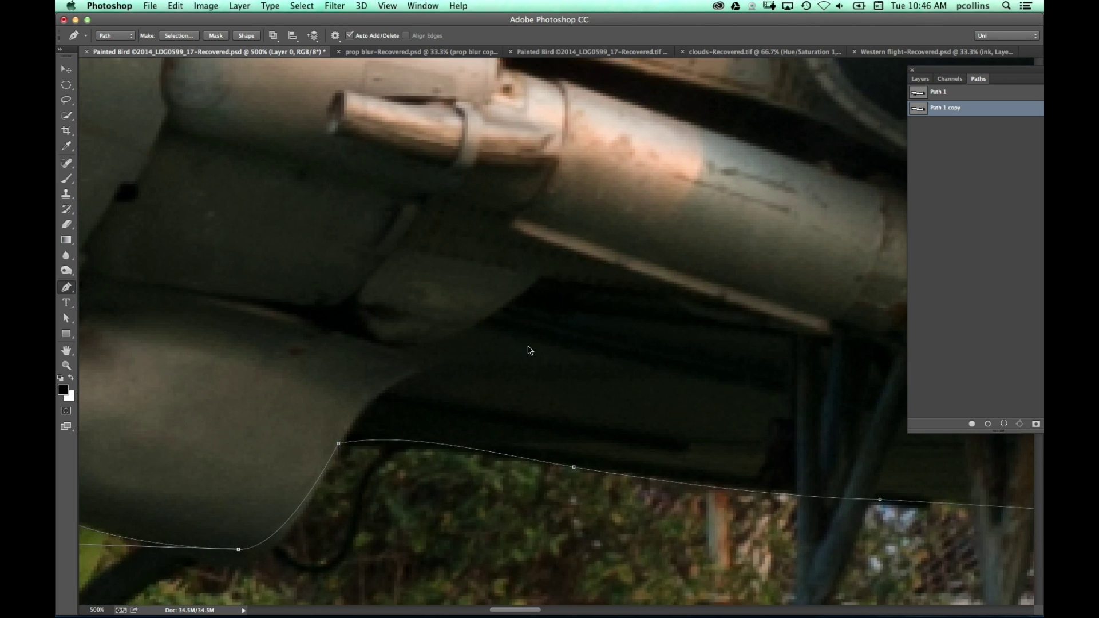
pyautogui.press('super+0')
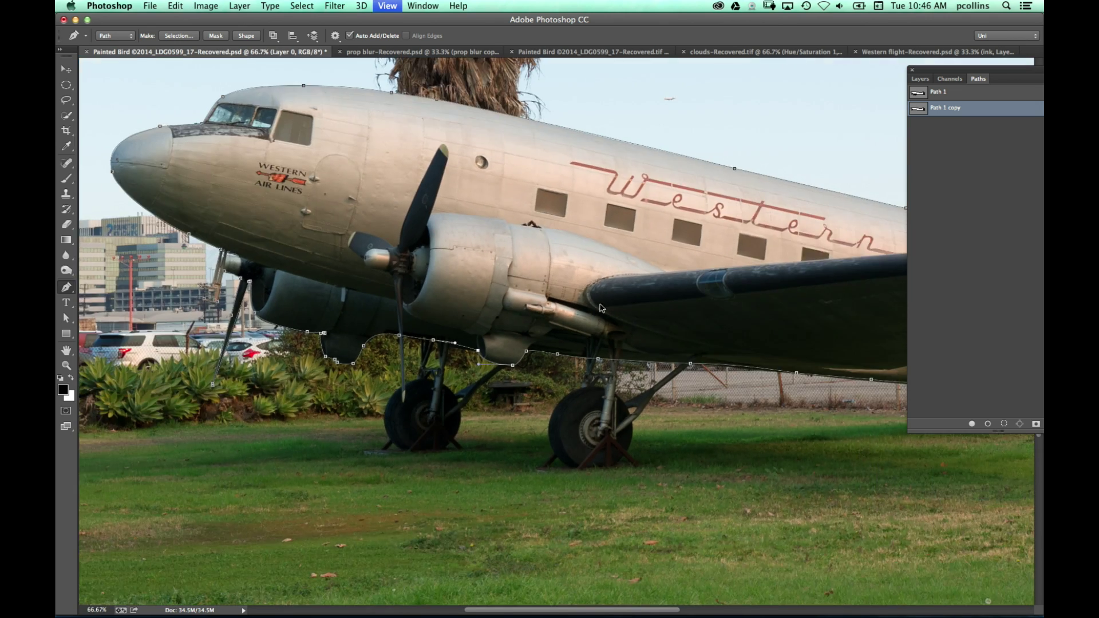
pyautogui.scroll(-1, 601, 308)
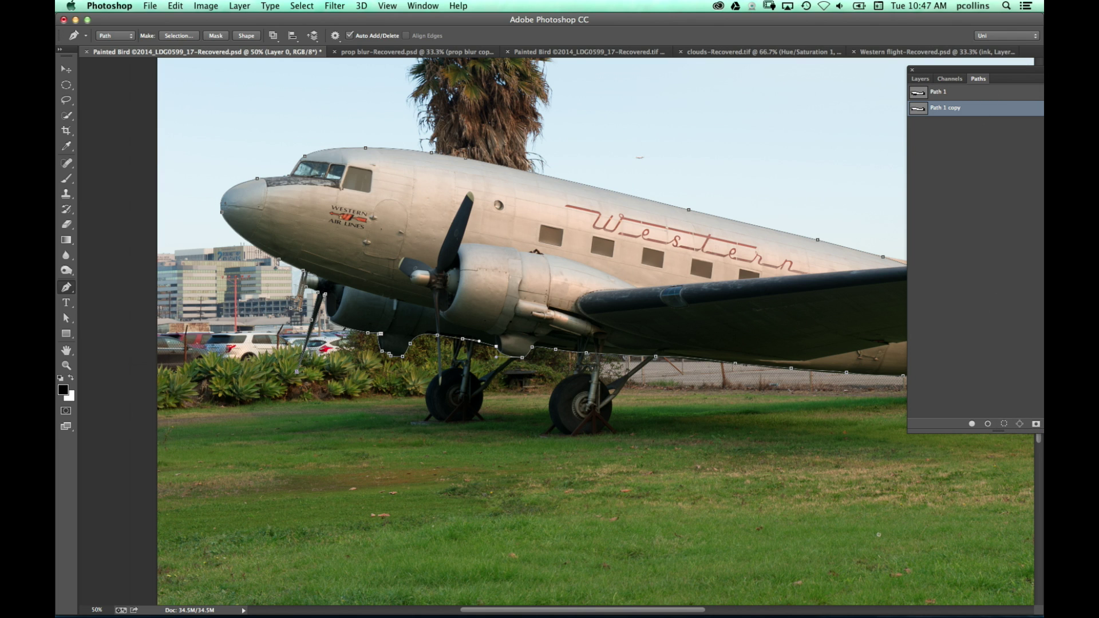
pyautogui.click(1037, 425)
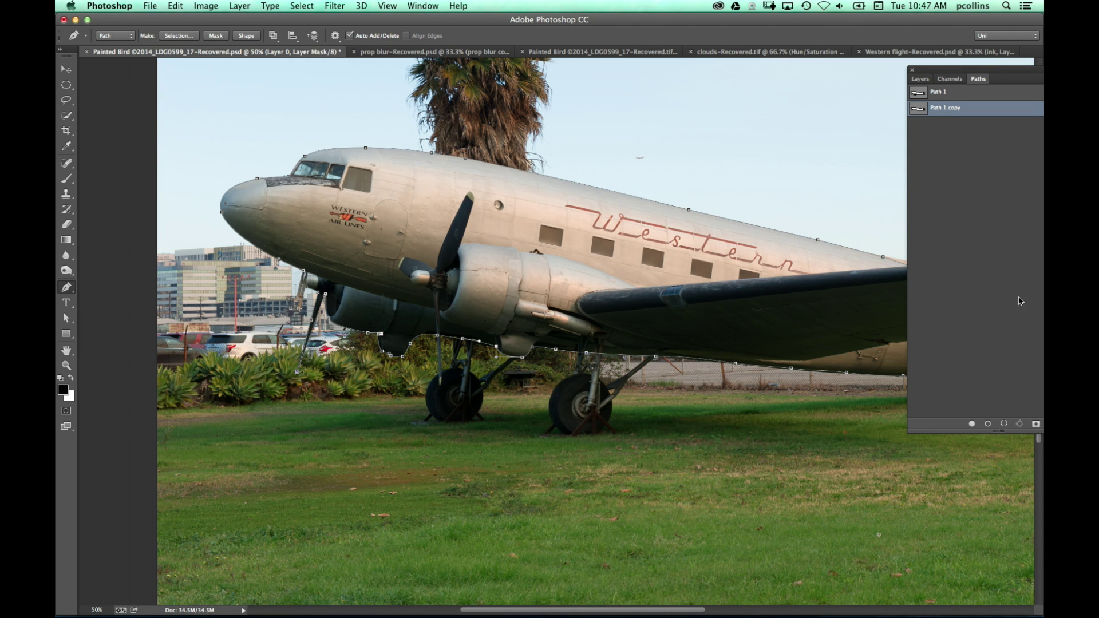
pyautogui.moveTo(1012, 75); pyautogui.dragTo(972, 73)
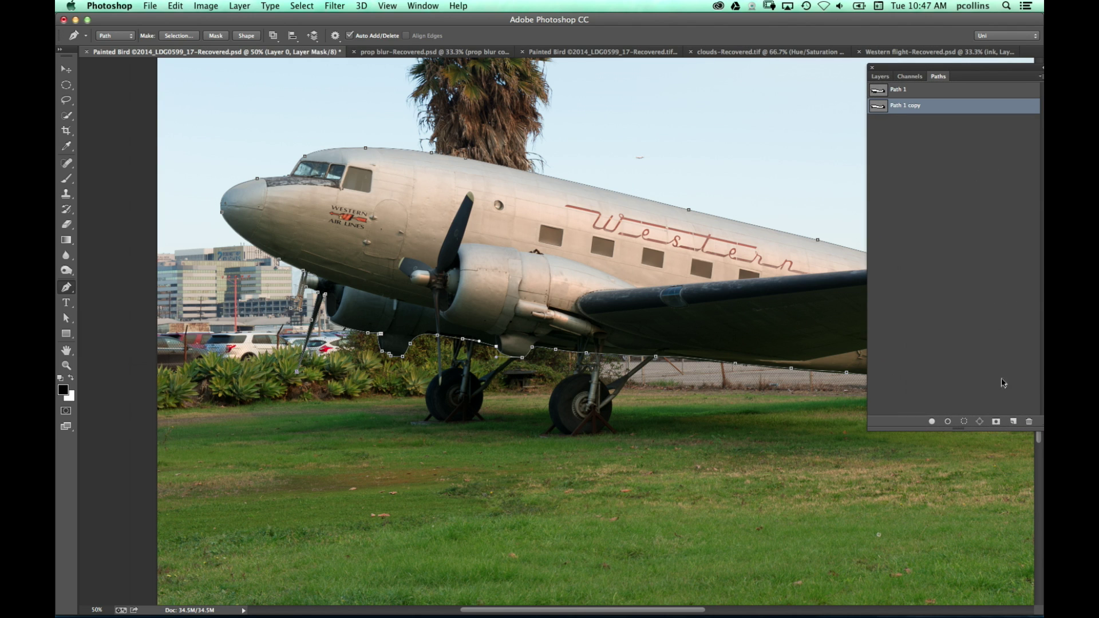
pyautogui.click(997, 422)
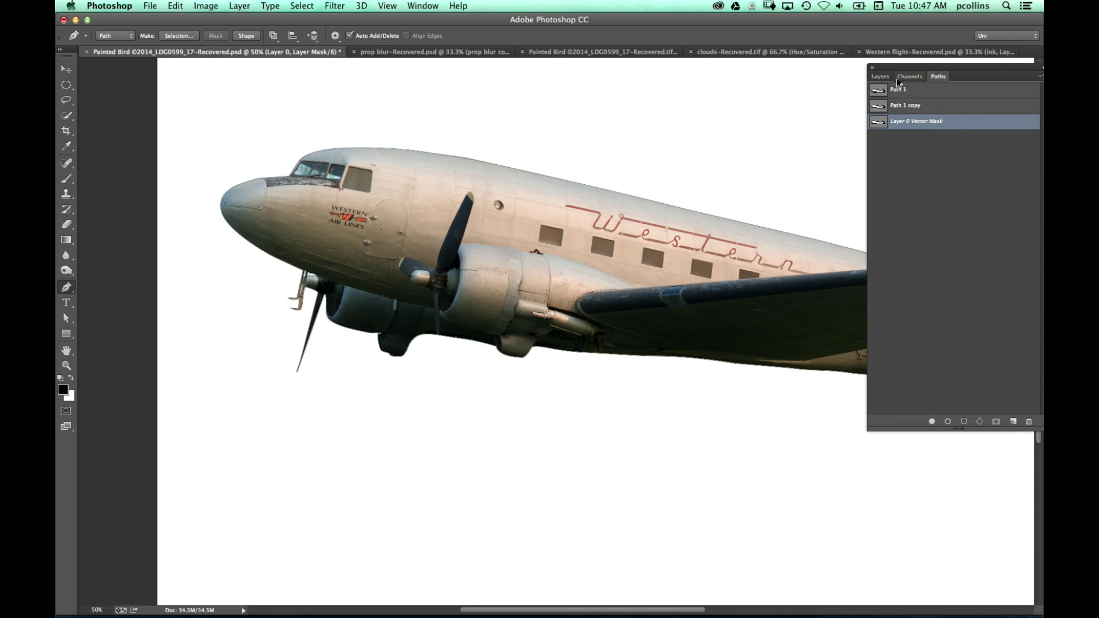
# Step: Activate Layer 0's vector mask and select its path at the two thin probes hanging under the nose
pyautogui.click(879, 76)
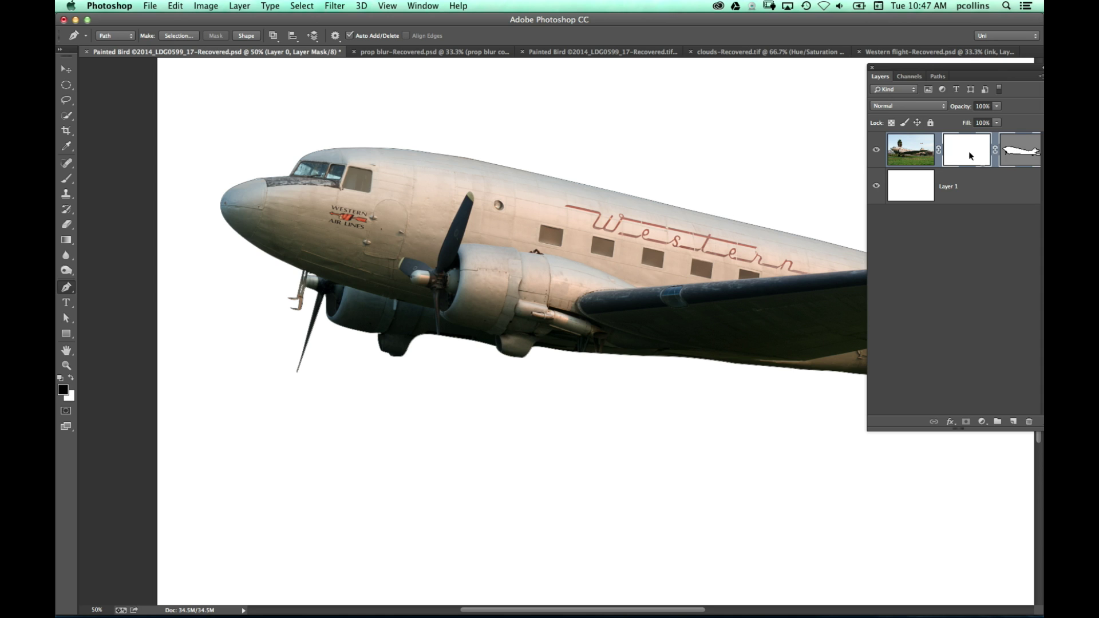
pyautogui.click(1020, 153)
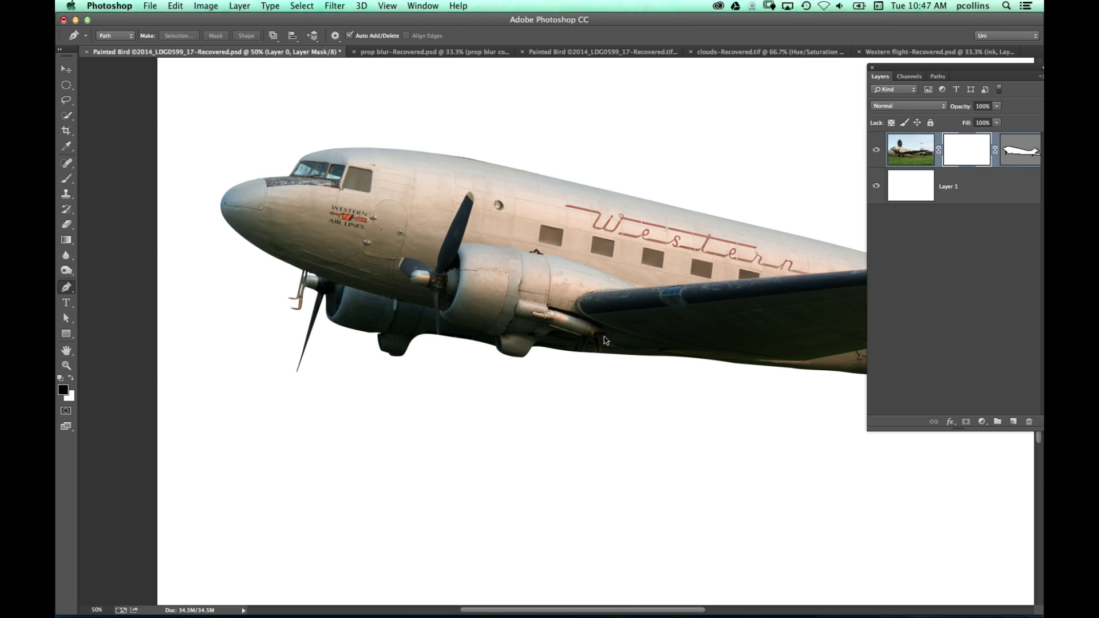
pyautogui.scroll(3, 606, 341)
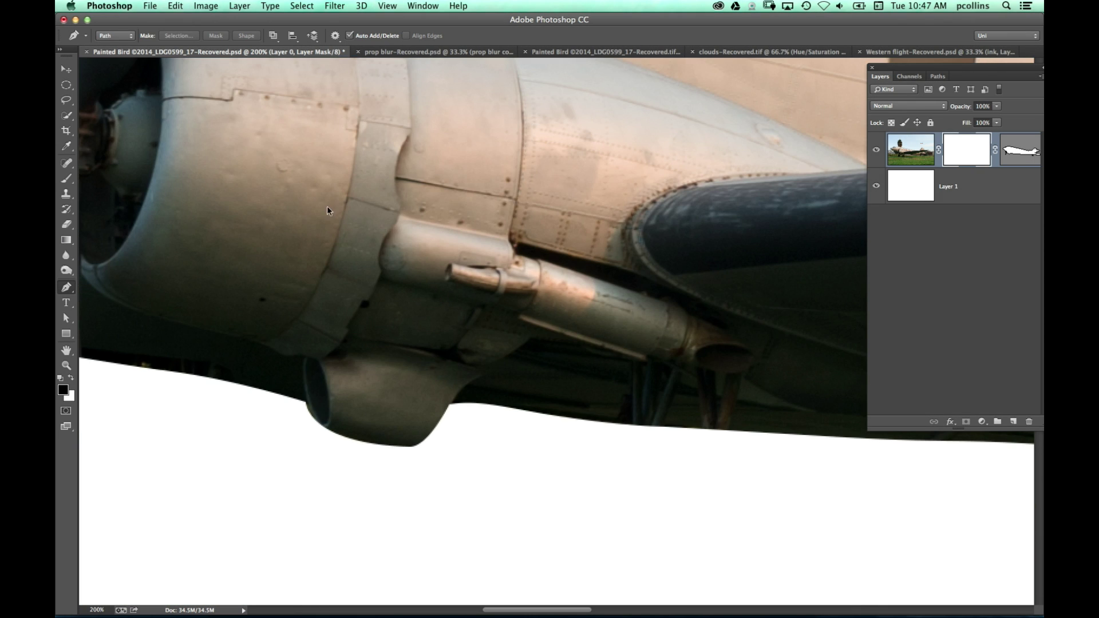
pyautogui.hscroll(-10, 421, 270)
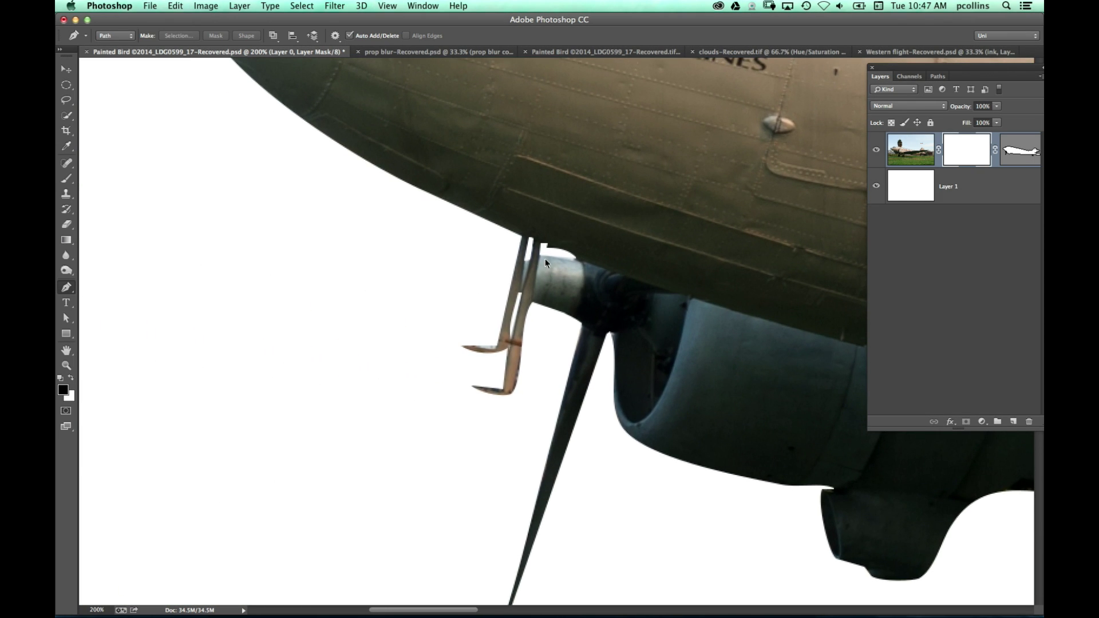
pyautogui.click(937, 76)
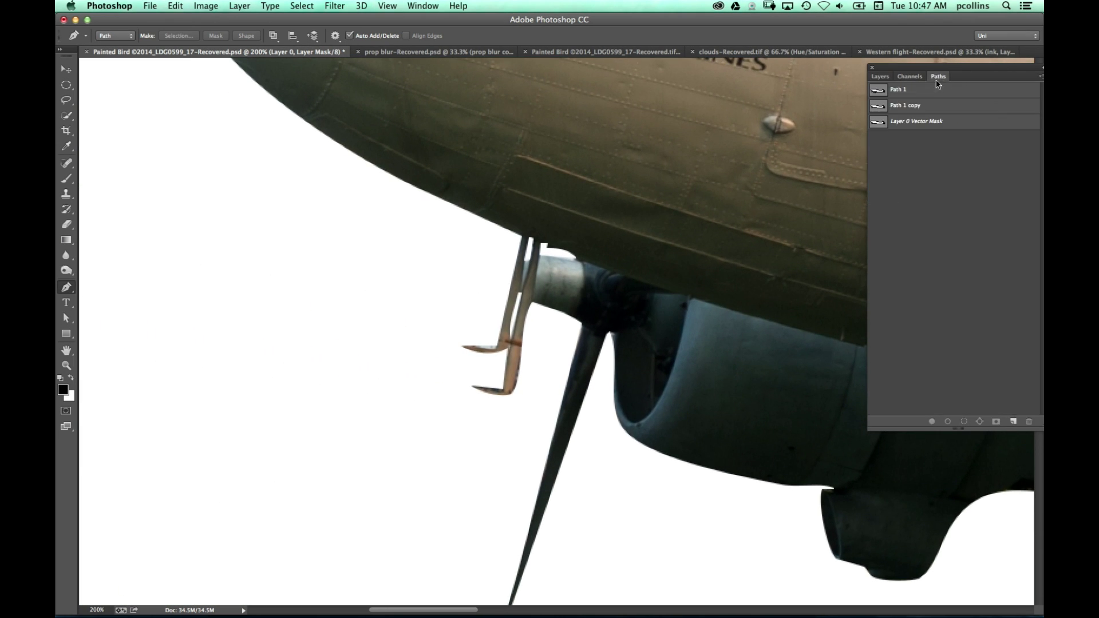
pyautogui.click(880, 76)
pyautogui.click(1021, 152)
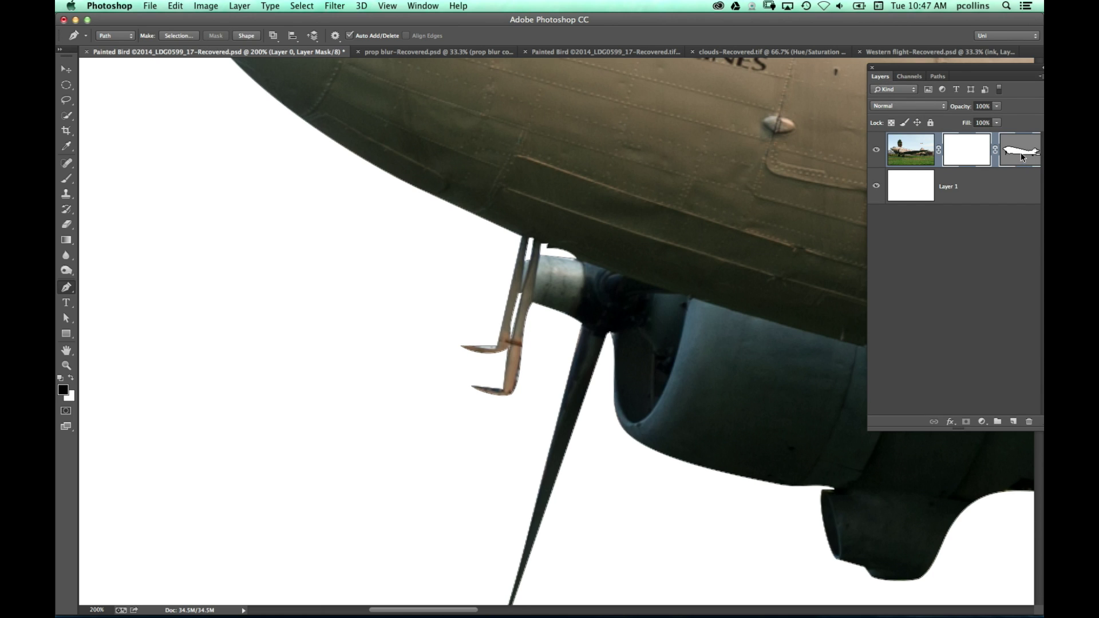
pyautogui.click(66, 318)
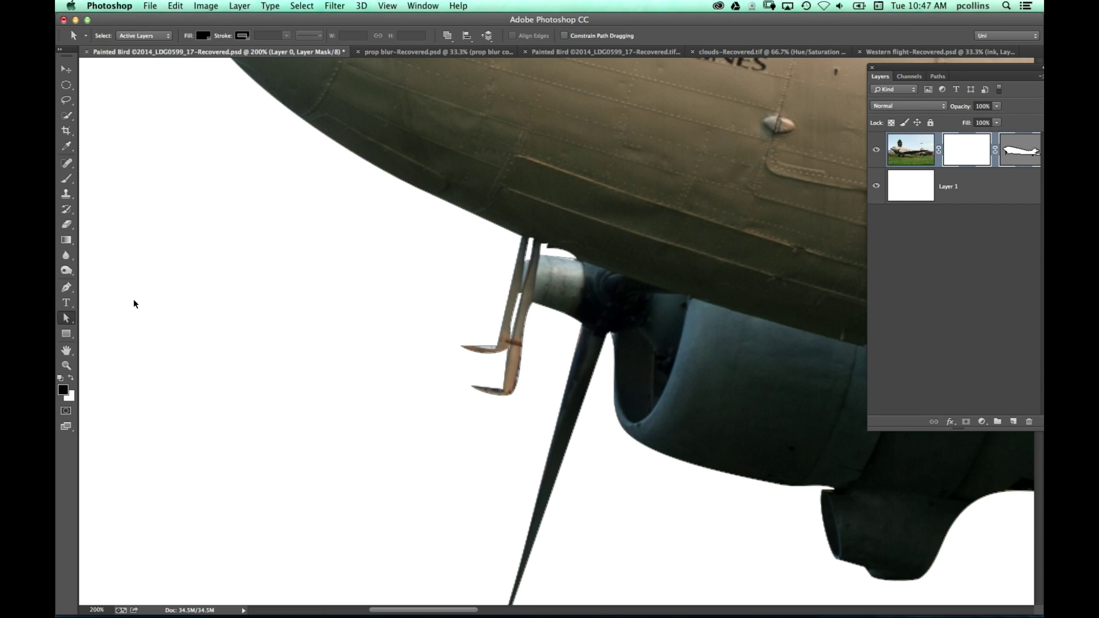
pyautogui.click(1008, 156)
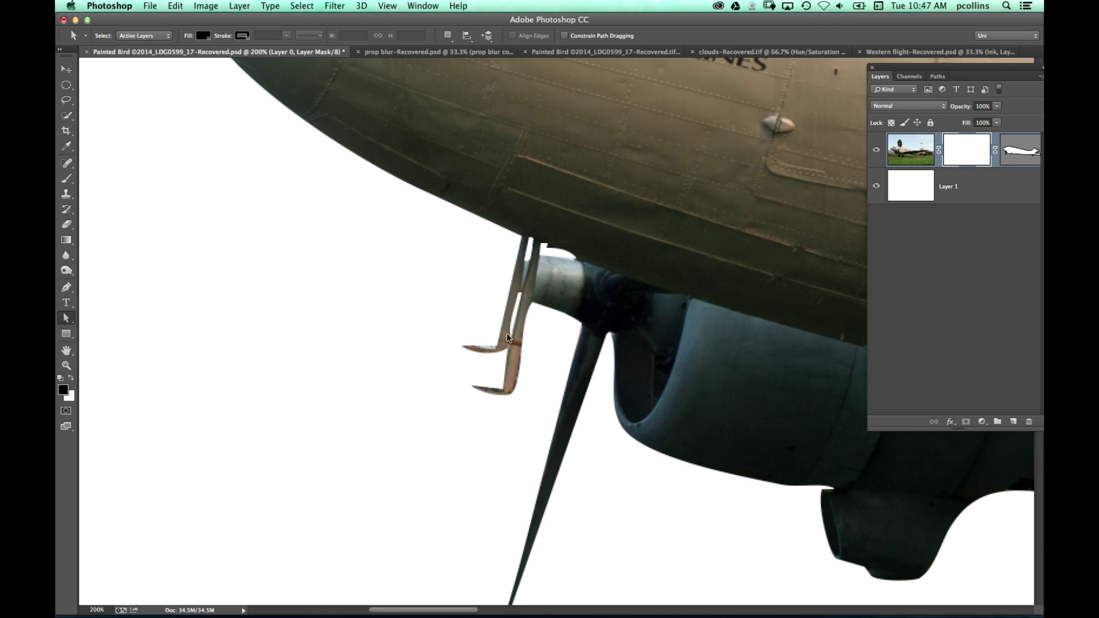
pyautogui.click(524, 330)
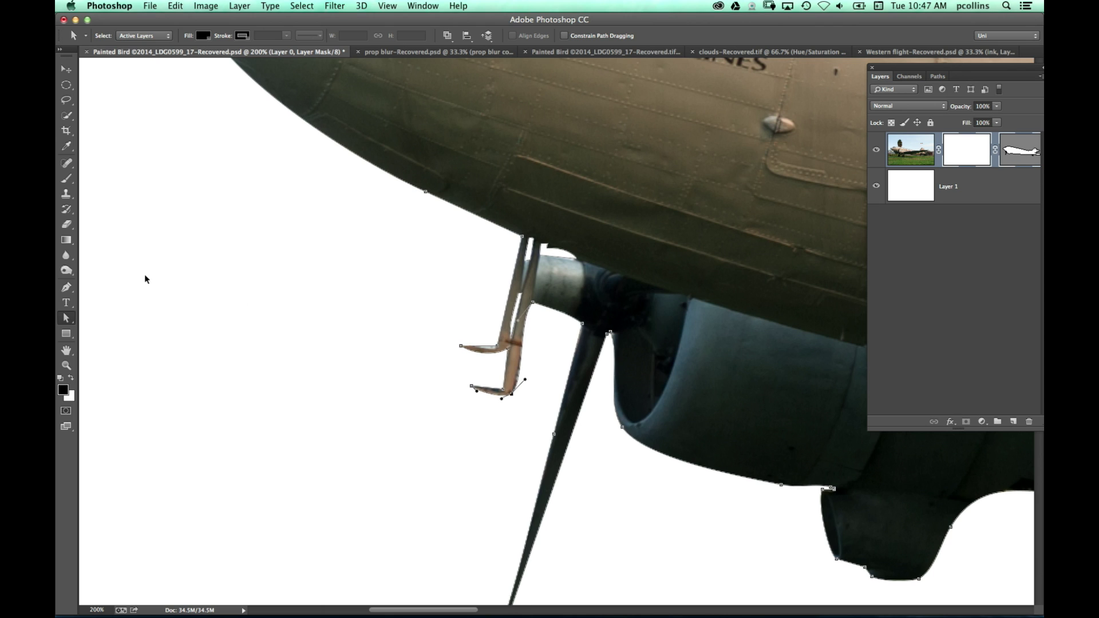
# Step: Delete the vector mask's anchor points outlining the two probes under the nose, and select the leftover sliver subpath
pyautogui.press('p')
pyautogui.click(510, 394)
pyautogui.click(471, 386)
pyautogui.moveTo(484, 362); pyautogui.dragTo(402, 464)
pyautogui.moveTo(508, 351); pyautogui.dragTo(473, 353)
pyautogui.click(461, 347)
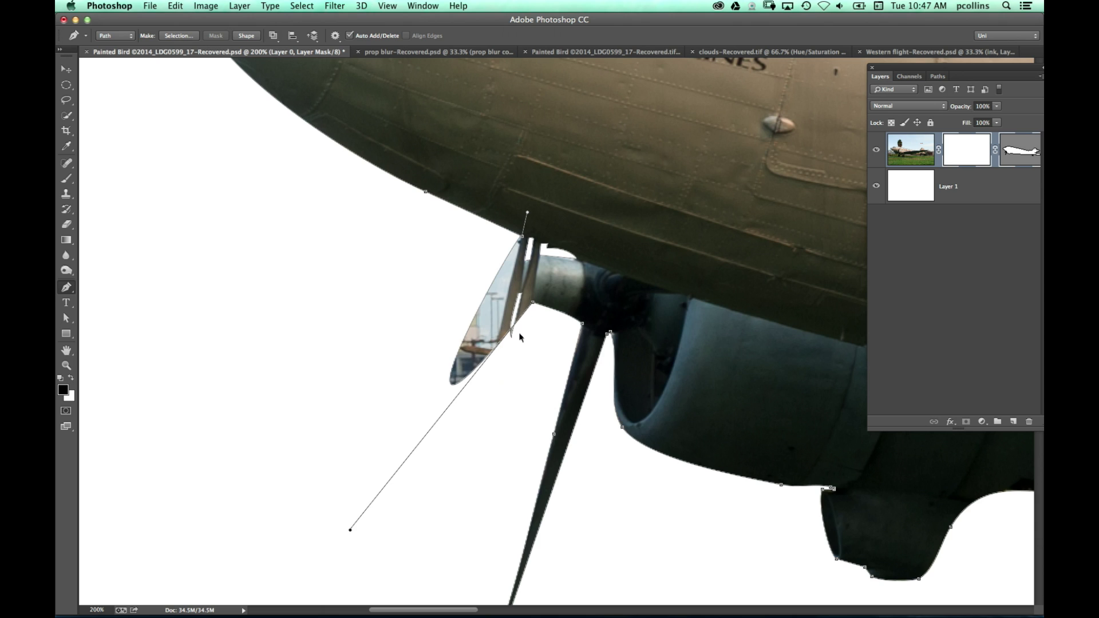
pyautogui.click(532, 305)
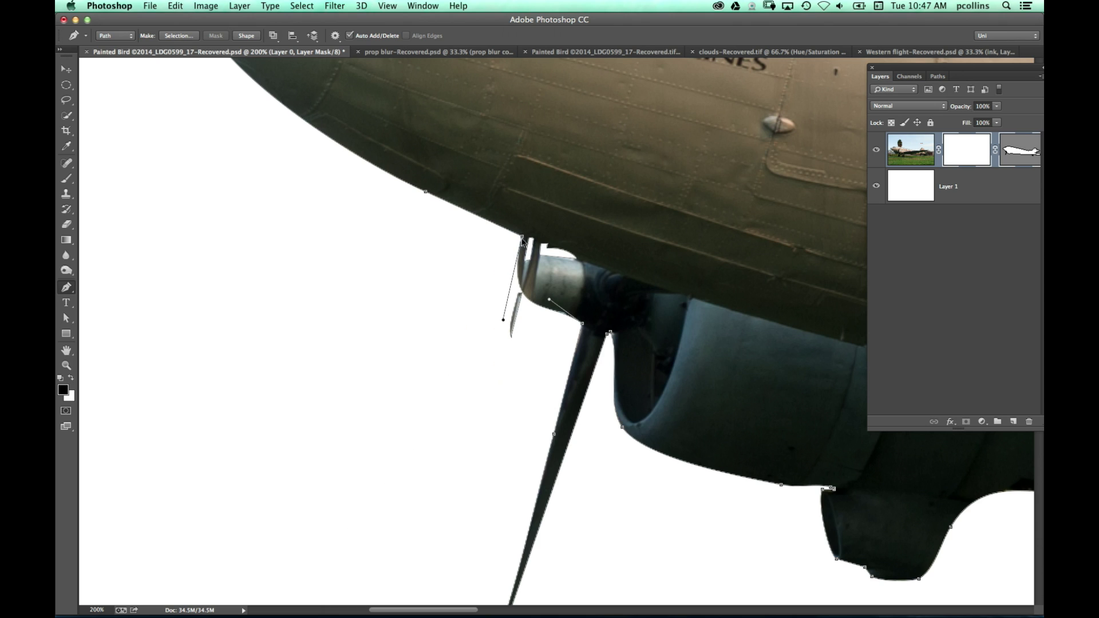
pyautogui.click(523, 237)
pyautogui.moveTo(522, 240); pyautogui.dragTo(532, 278)
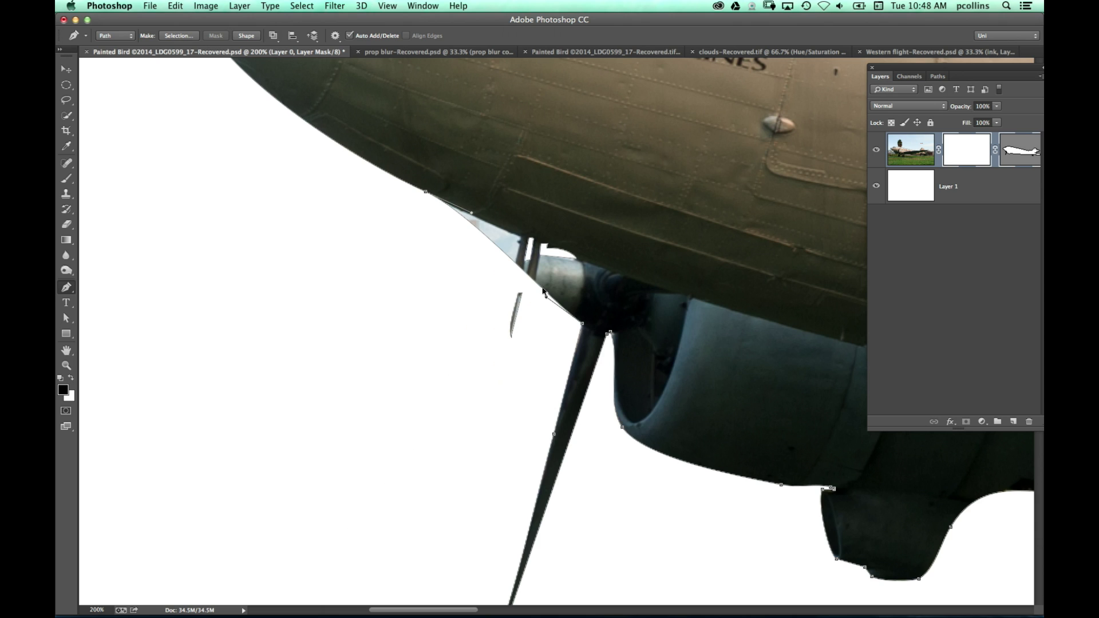
pyautogui.press('a')
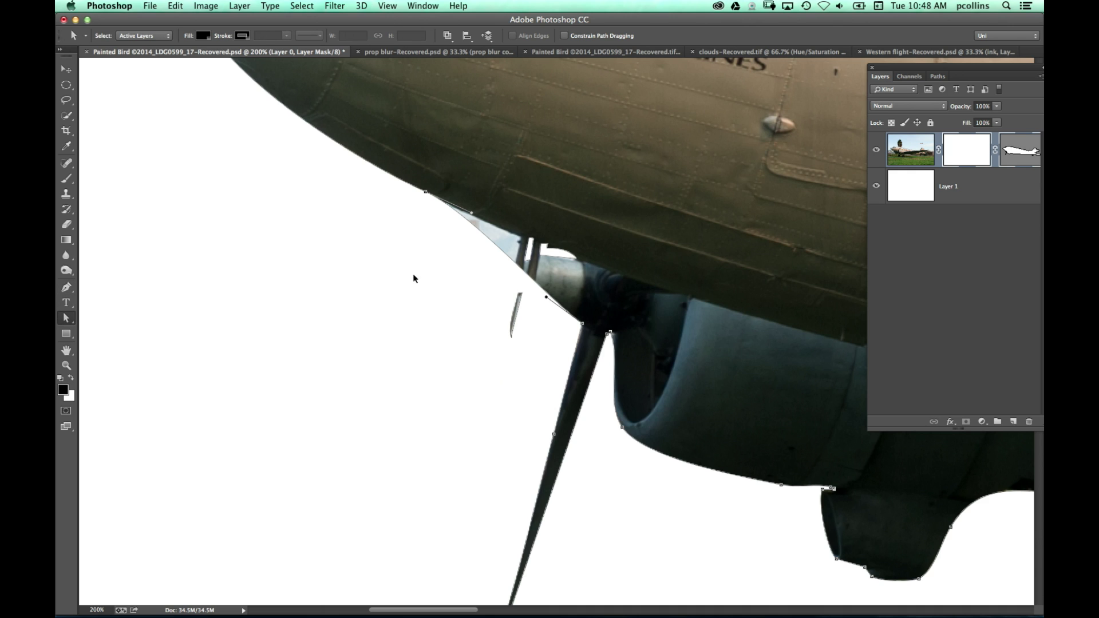
pyautogui.click(517, 314)
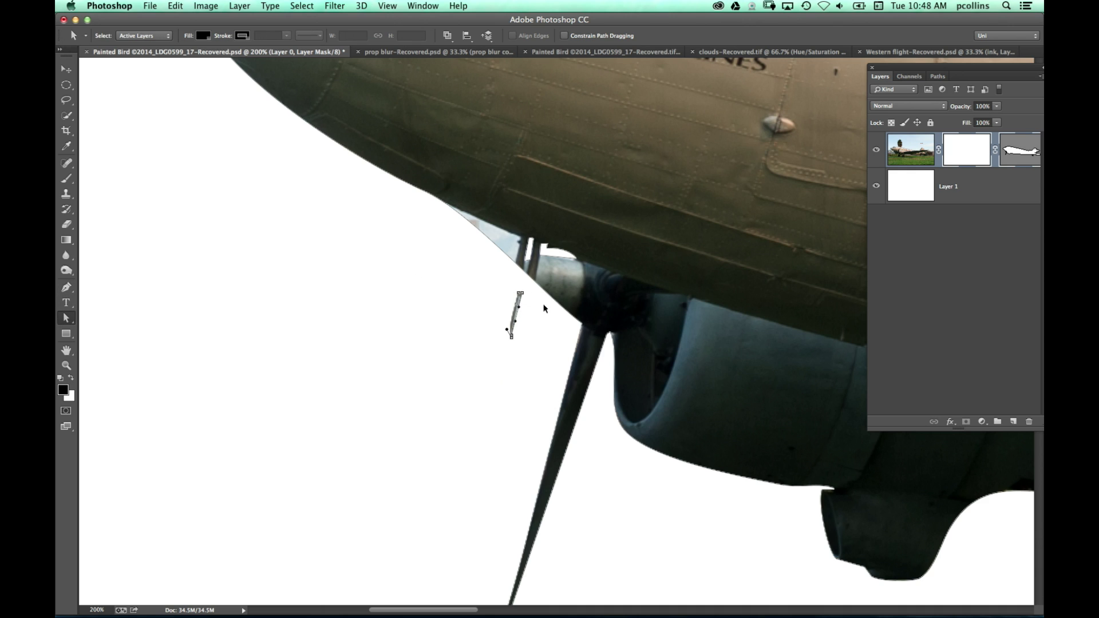
# Step: Open the properties of Layer 0's vector mask and lower its density to 64%
pyautogui.doubleClick(1020, 154)
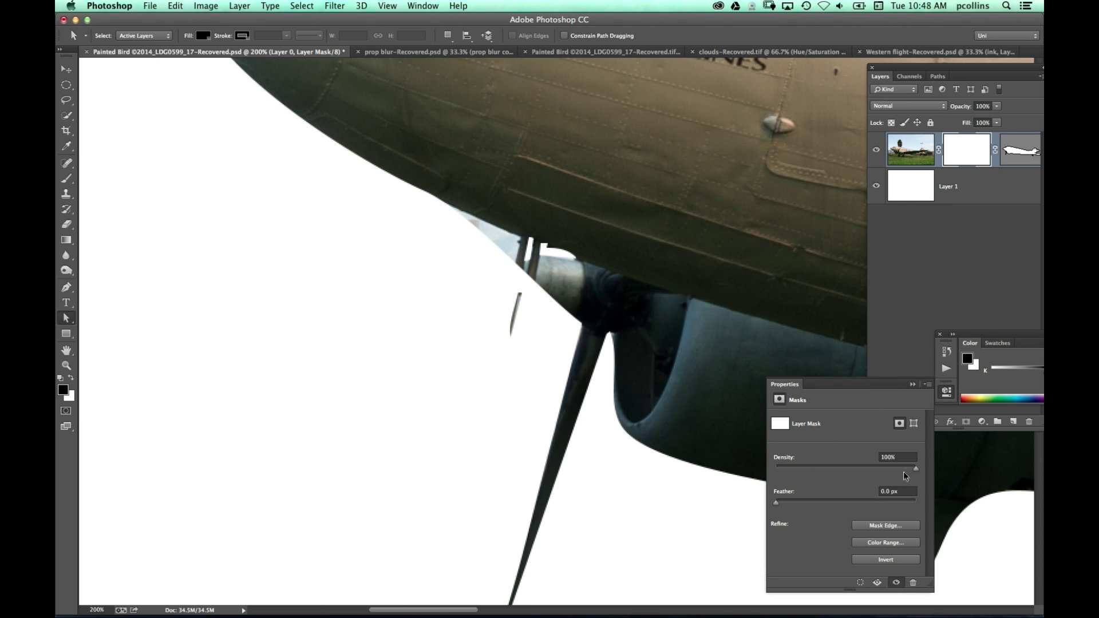
pyautogui.moveTo(916, 470)
pyautogui.mouseDown()
pyautogui.moveTo(862, 474)
pyautogui.moveTo(932, 473)
pyautogui.mouseUp()
pyautogui.click(1019, 158)
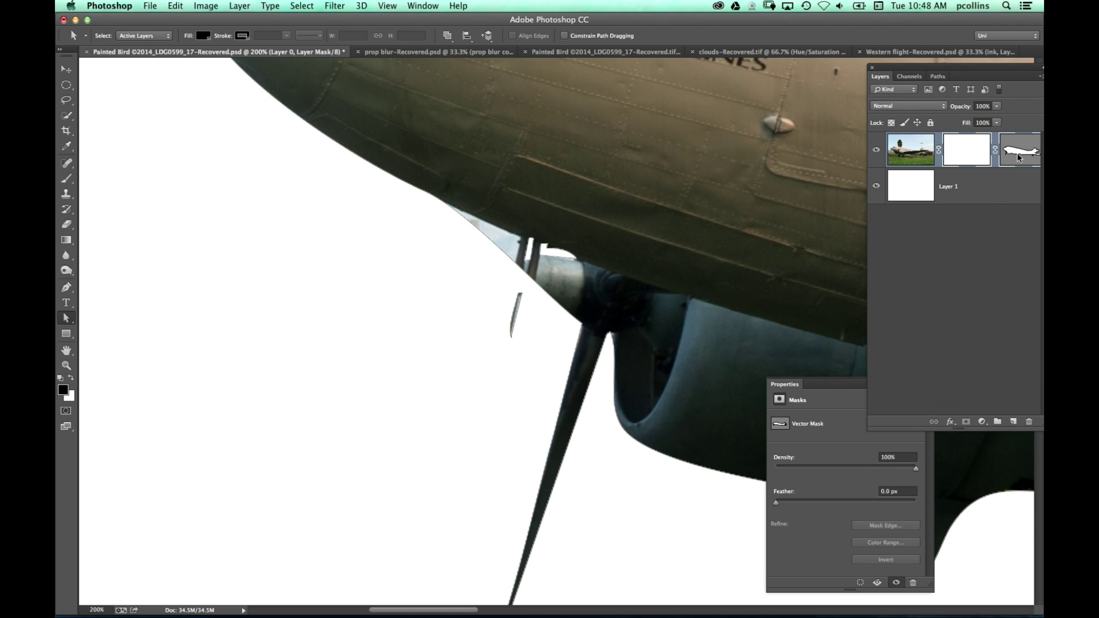
pyautogui.click(873, 489)
pyautogui.moveTo(918, 476); pyautogui.dragTo(869, 477)
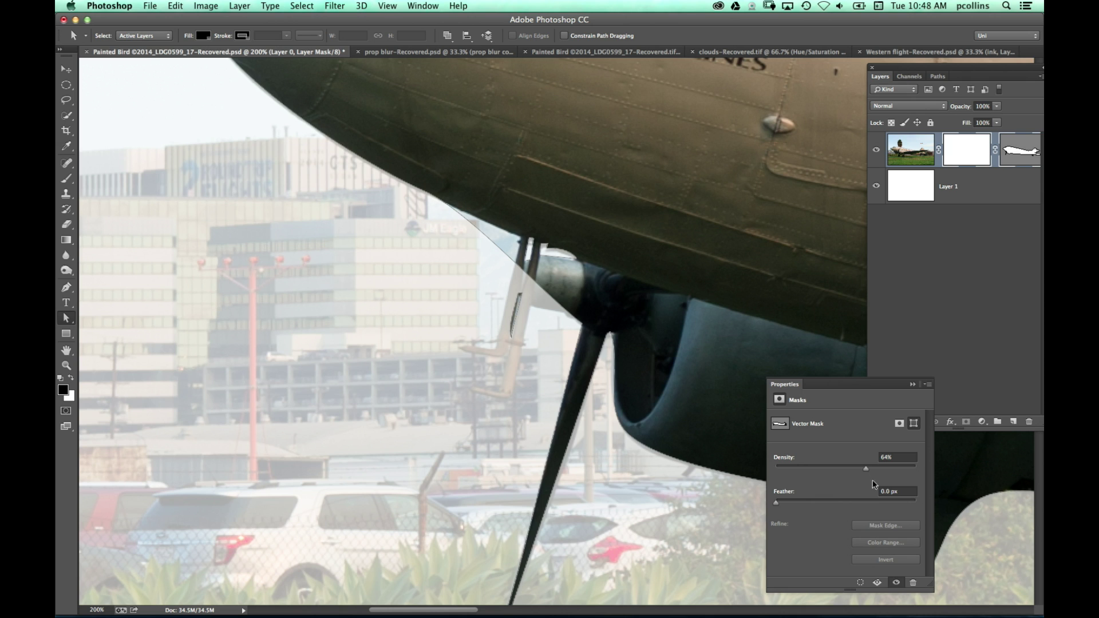
# Step: Restore the vector mask's density to 100% and set its feather to 1.2 px
pyautogui.moveTo(866, 471); pyautogui.dragTo(921, 476)
pyautogui.moveTo(776, 503); pyautogui.dragTo(785, 506)
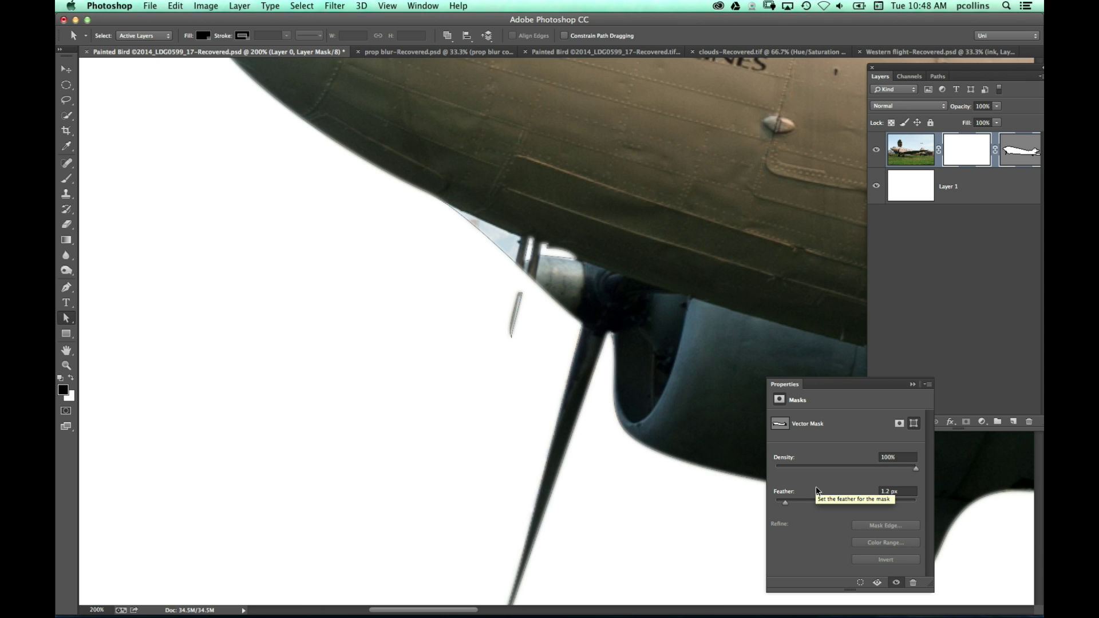
# Step: Look over the whole cut-out airplane and switch to the prop blur-Recovered.psd document
pyautogui.press('super+minus')
pyautogui.press('super+minus')
pyautogui.press('super+minus')
pyautogui.press('super+minus')
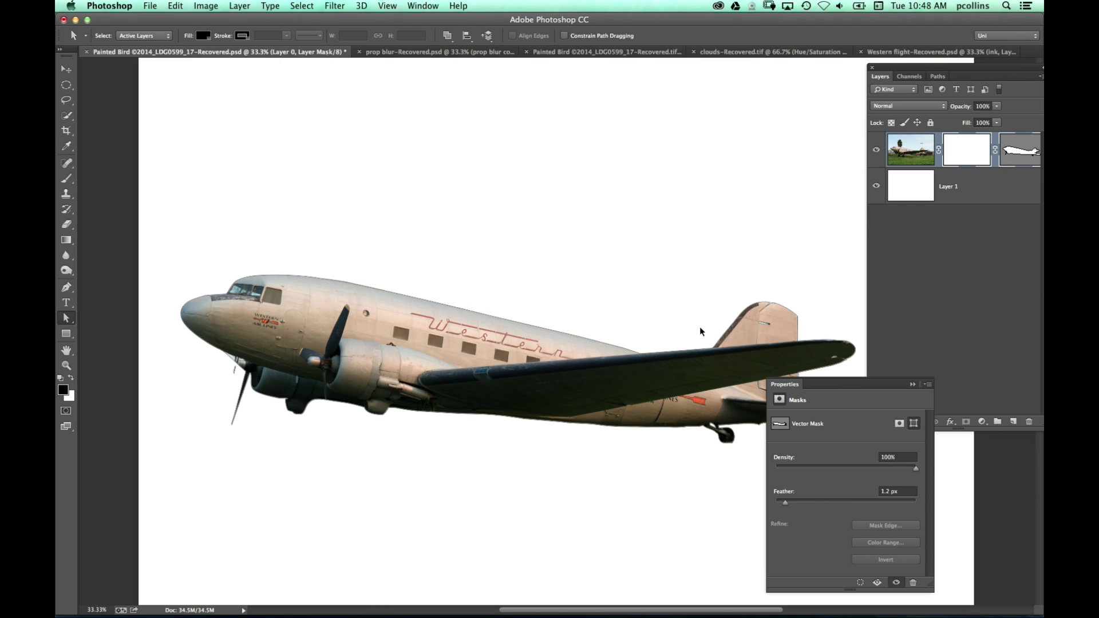
pyautogui.click(431, 52)
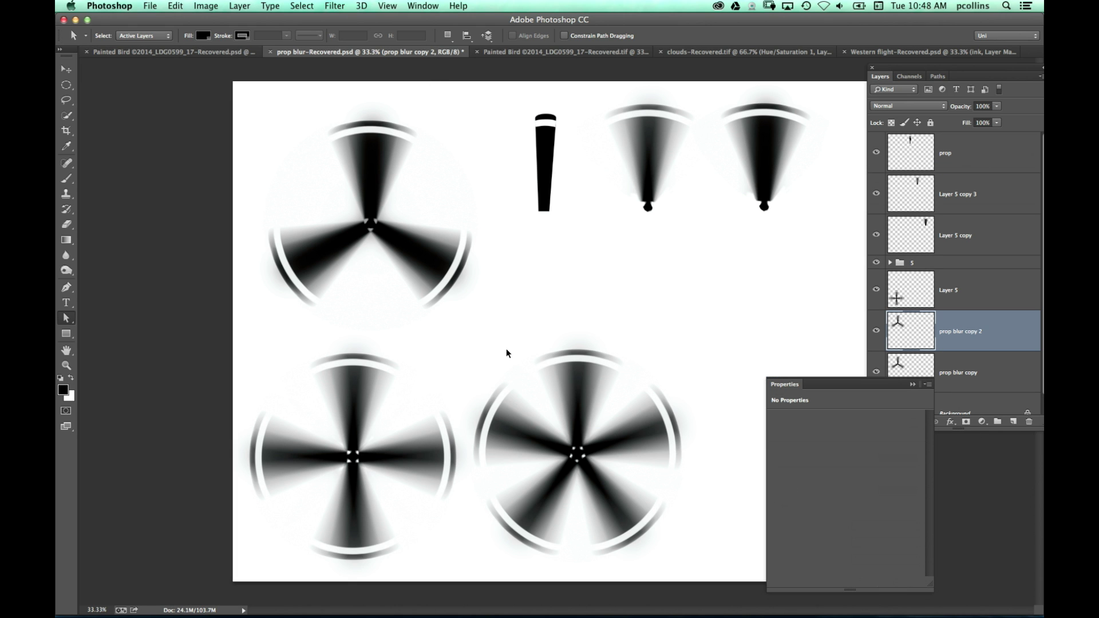
pyautogui.click(175, 52)
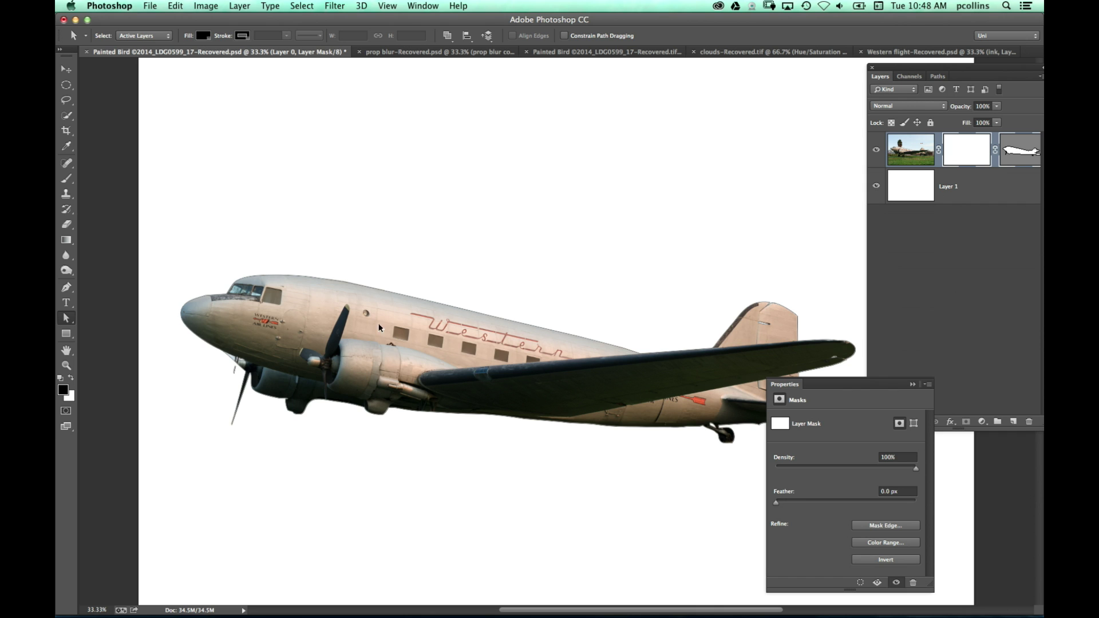
pyautogui.click(424, 53)
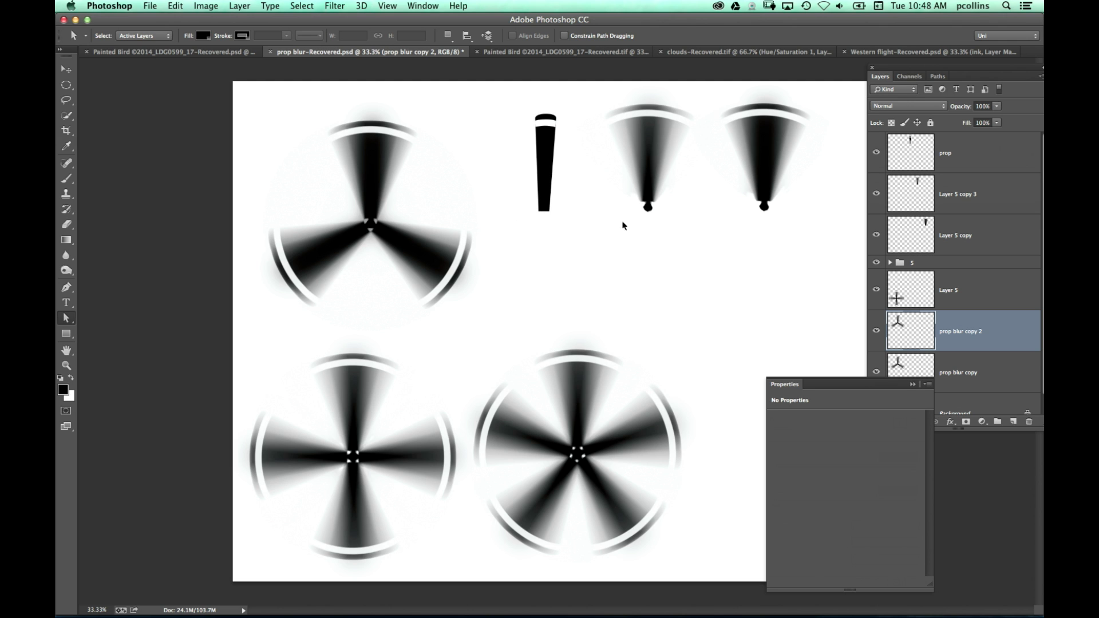
# Step: Duplicate the prop layer and move the copied solid blade into the empty space below the two blurred single blades
pyautogui.click(961, 166)
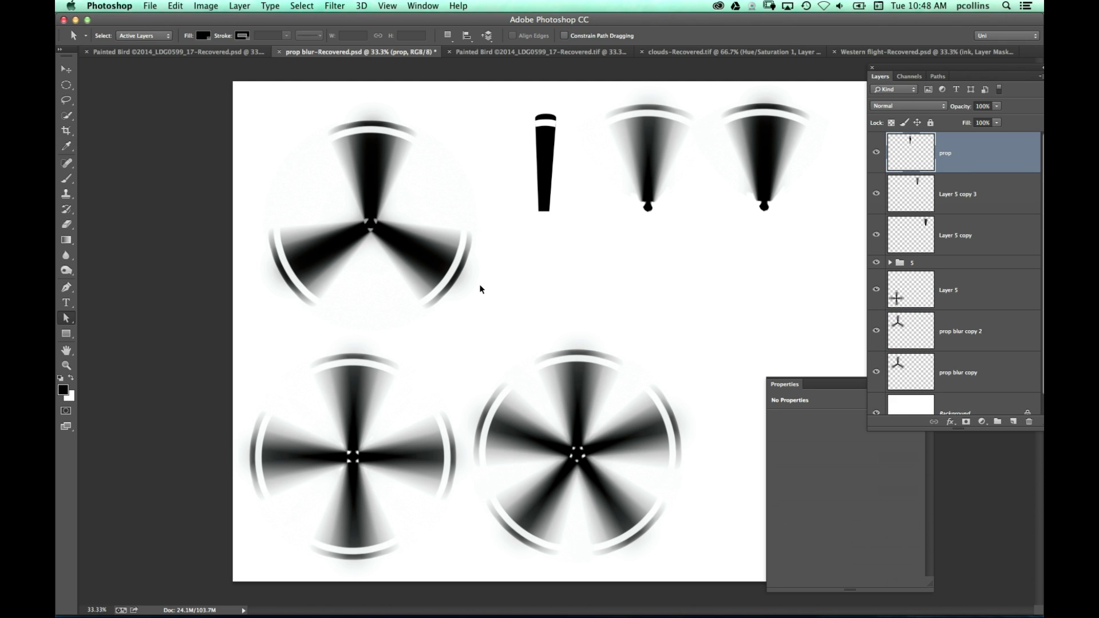
pyautogui.press('super+j')
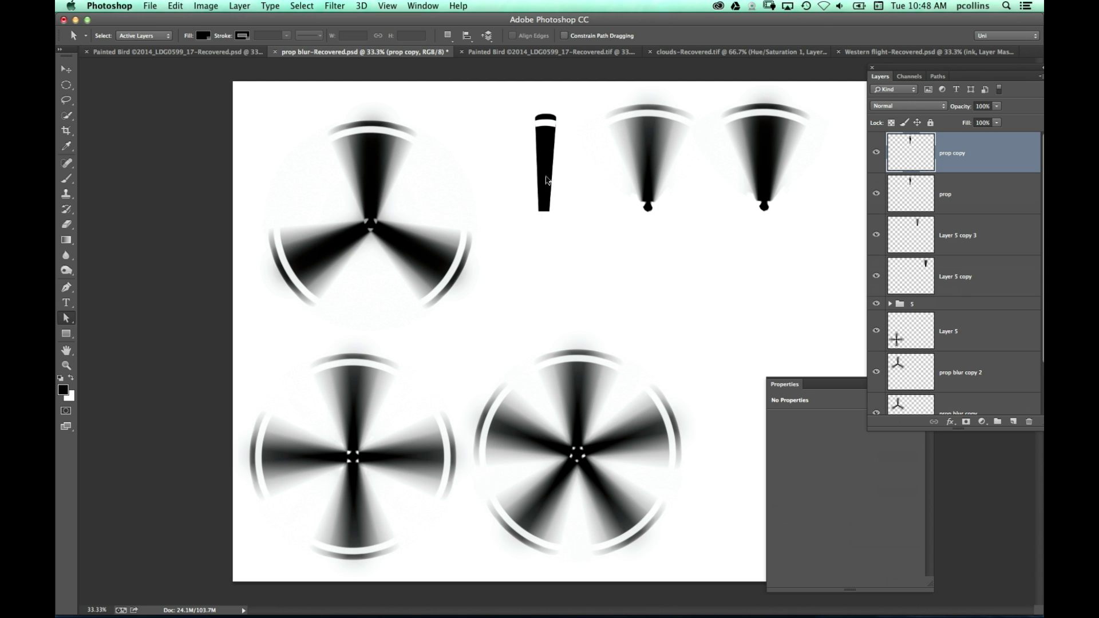
pyautogui.press('v')
pyautogui.moveTo(547, 174); pyautogui.dragTo(686, 305)
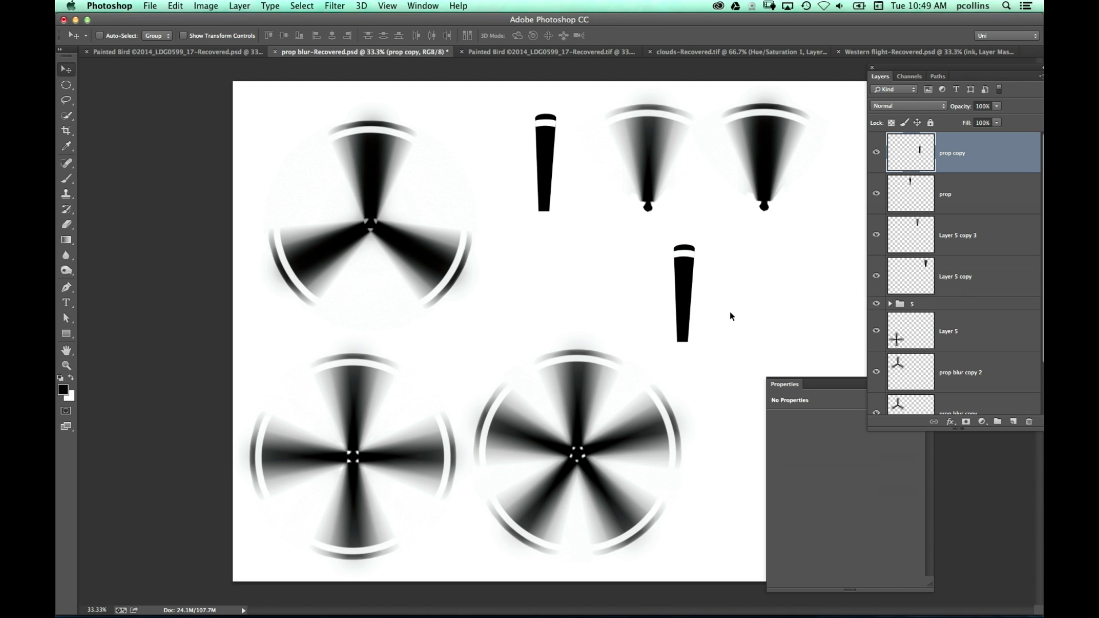
# Step: Duplicate the prop copy layer with the lower one hidden, and rotate the new blade slightly counterclockwise about its base
pyautogui.press('super+j')
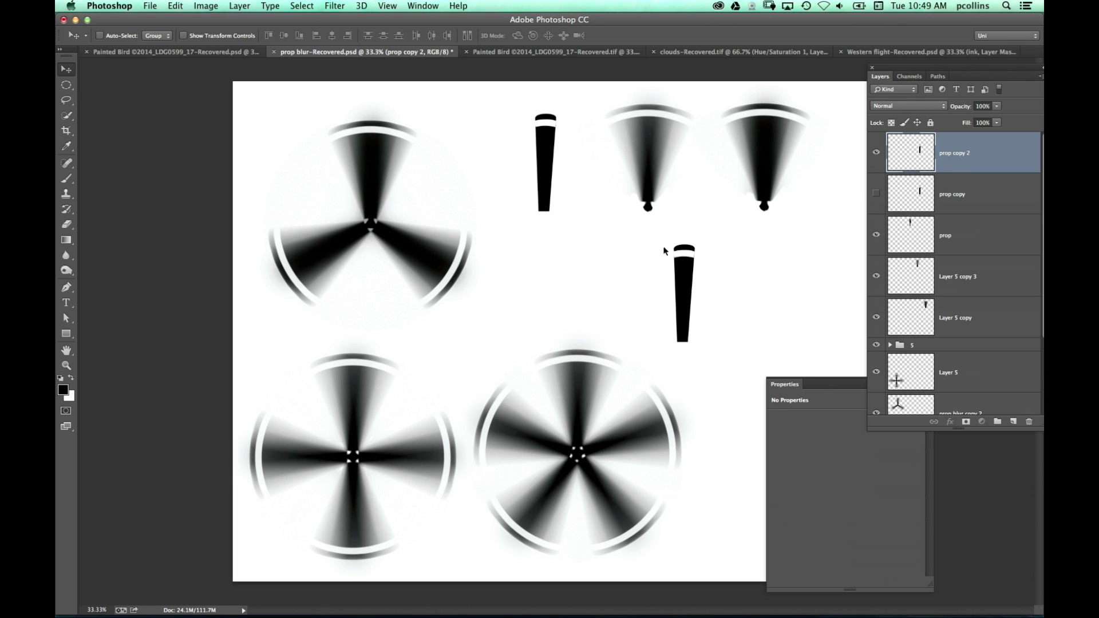
pyautogui.press('super+t')
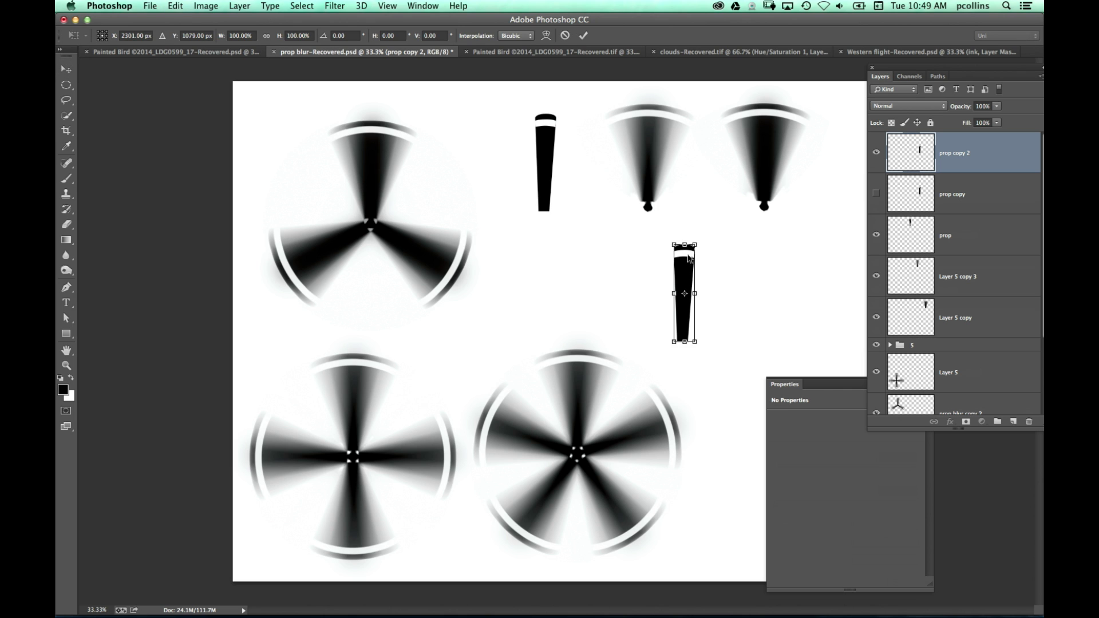
pyautogui.moveTo(685, 293); pyautogui.dragTo(684, 341)
pyautogui.moveTo(670, 240)
pyautogui.mouseDown()
pyautogui.moveTo(659, 245)
pyautogui.moveTo(673, 247)
pyautogui.mouseUp()
pyautogui.press('Return')
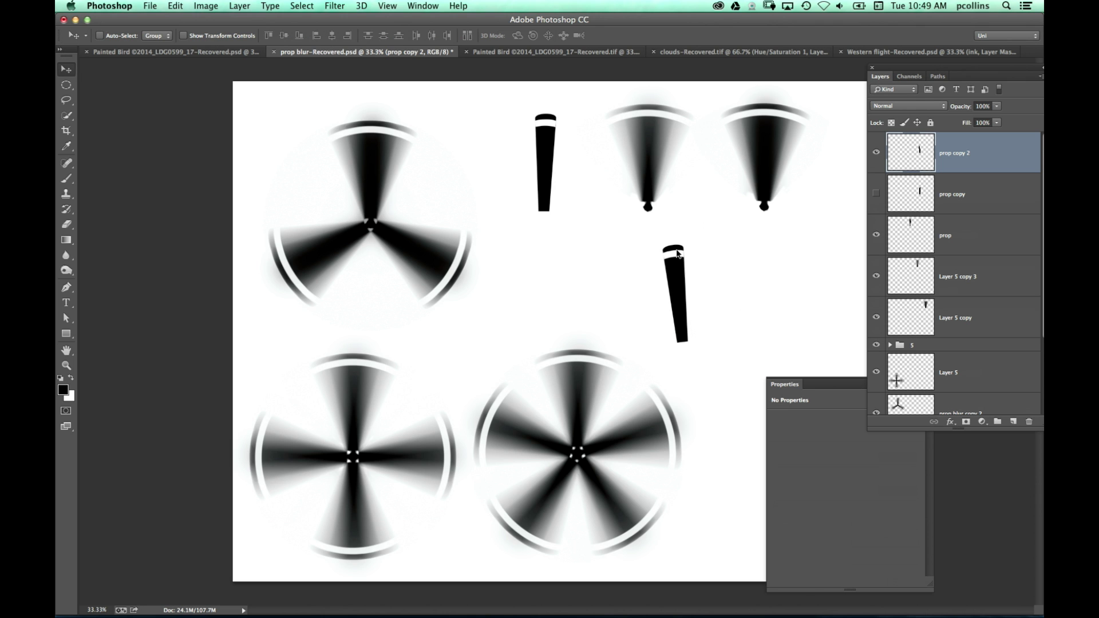
# Step: Duplicate the tilted blade, flip the copy horizontally, and place it beside the first so the two form a V joined at the base
pyautogui.press('super+j')
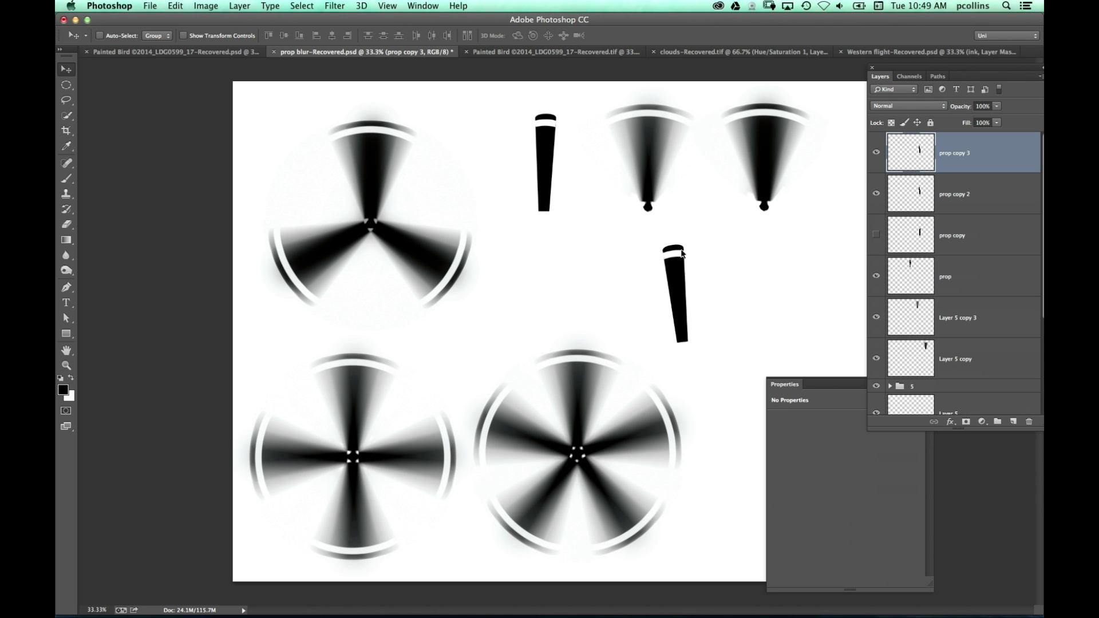
pyautogui.press('super+t')
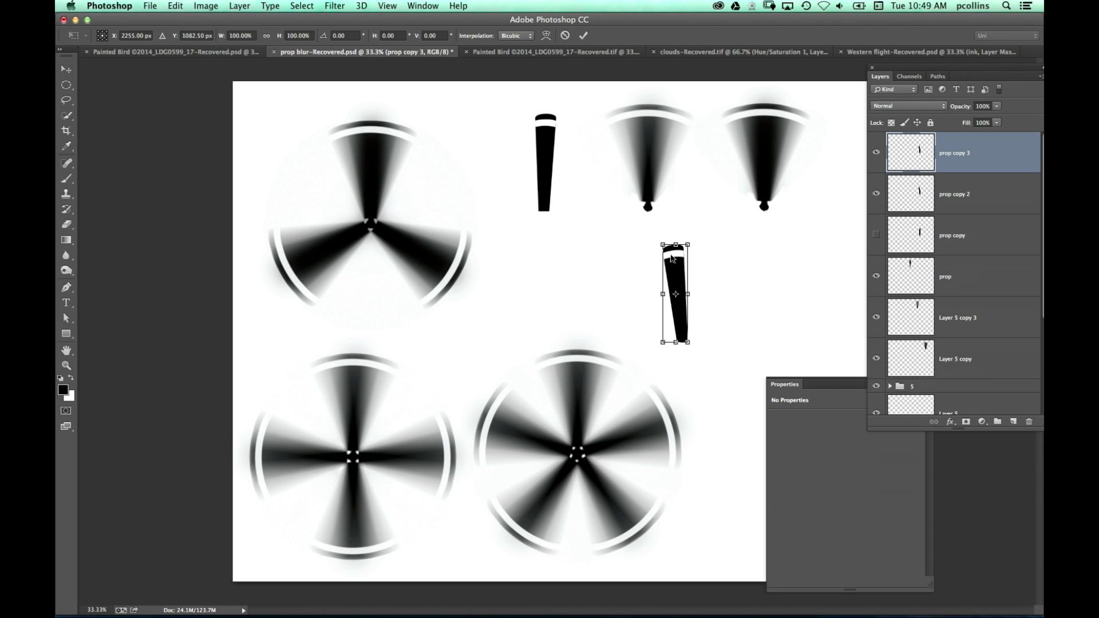
pyautogui.rightClick(676, 274)
pyautogui.click(715, 429)
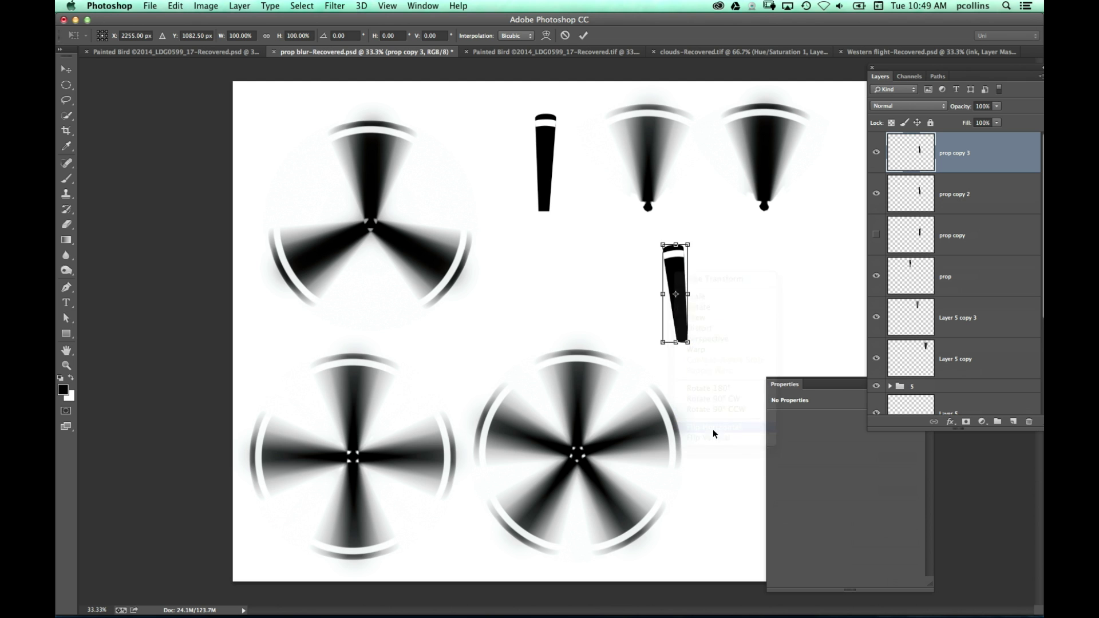
pyautogui.press('Return')
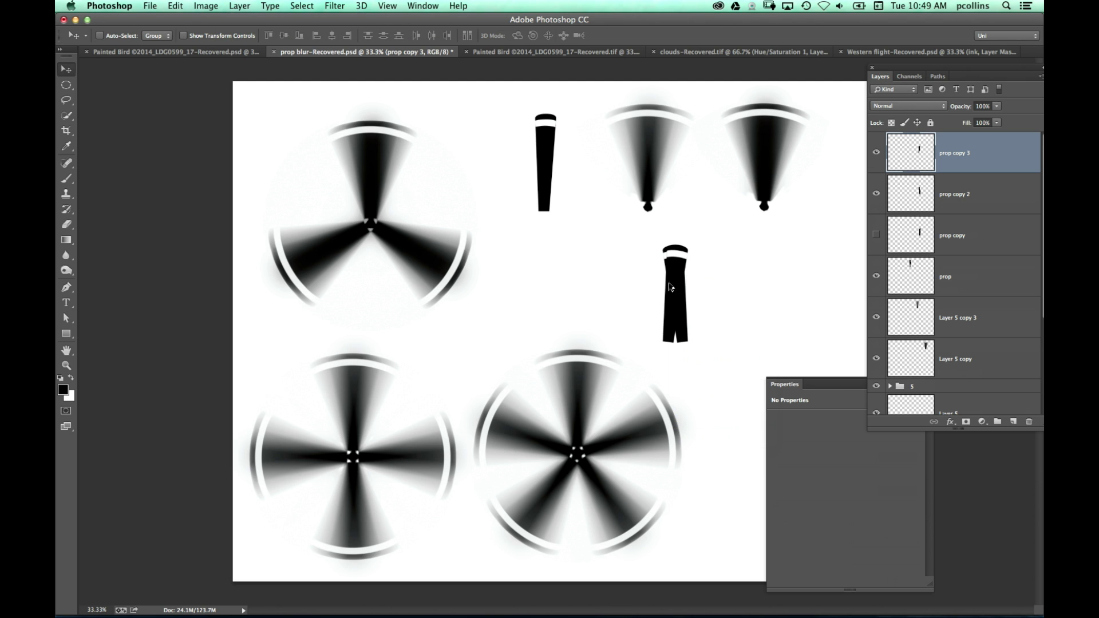
pyautogui.moveTo(676, 292); pyautogui.dragTo(698, 295)
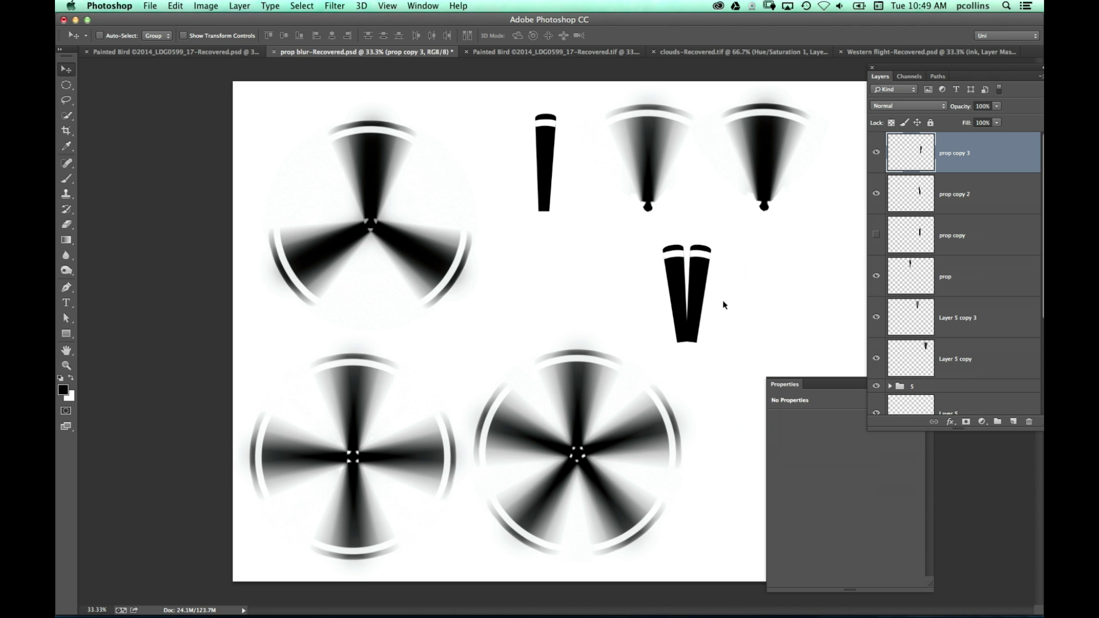
# Step: Merge the mirrored blade down into prop copy 2 and hide the prop, Layer 5 copy 3 and Layer 5 copy layers
pyautogui.press('super+e')
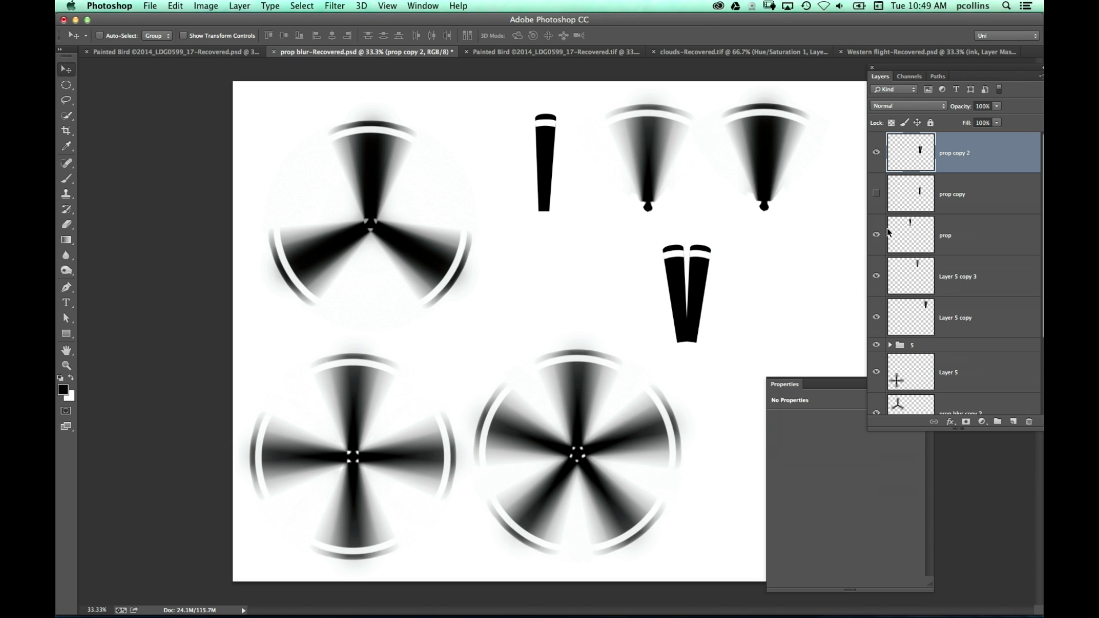
pyautogui.click(876, 236)
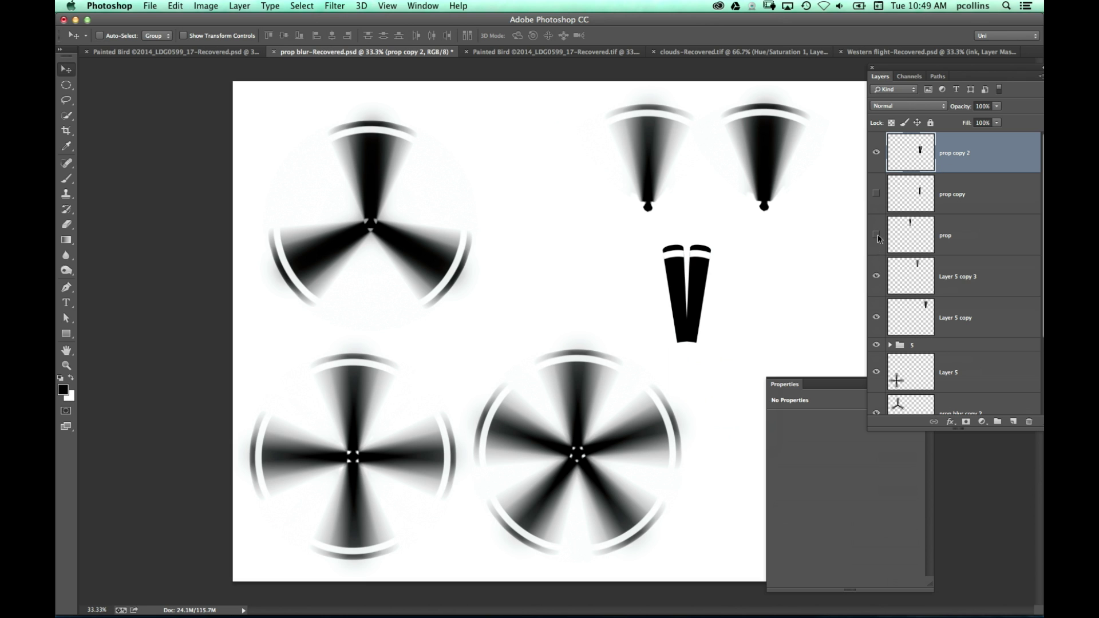
pyautogui.click(876, 278)
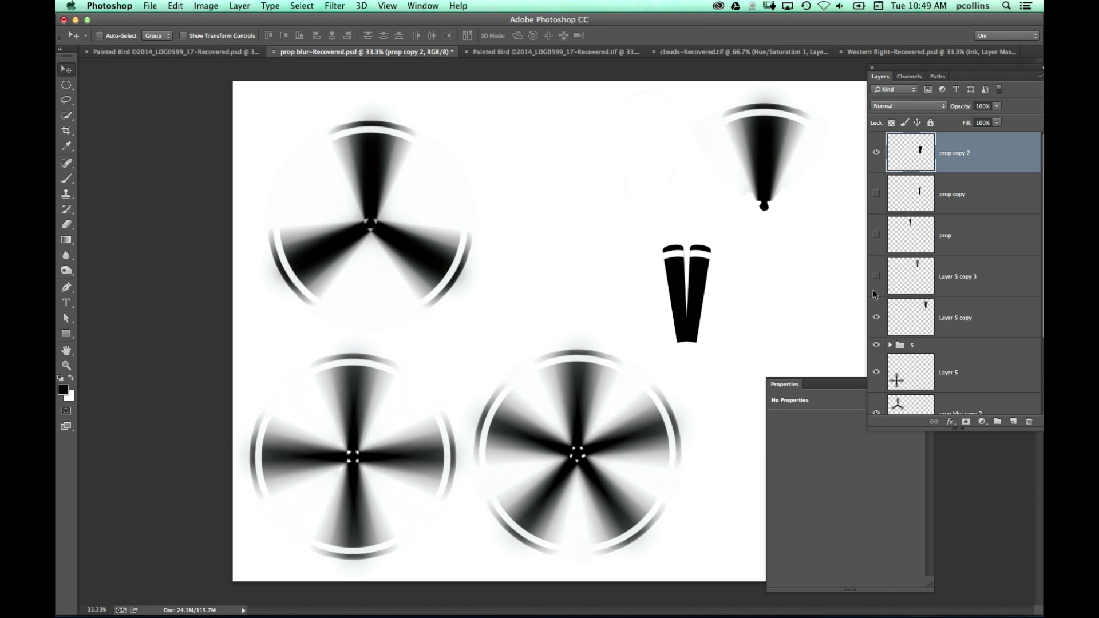
pyautogui.click(876, 317)
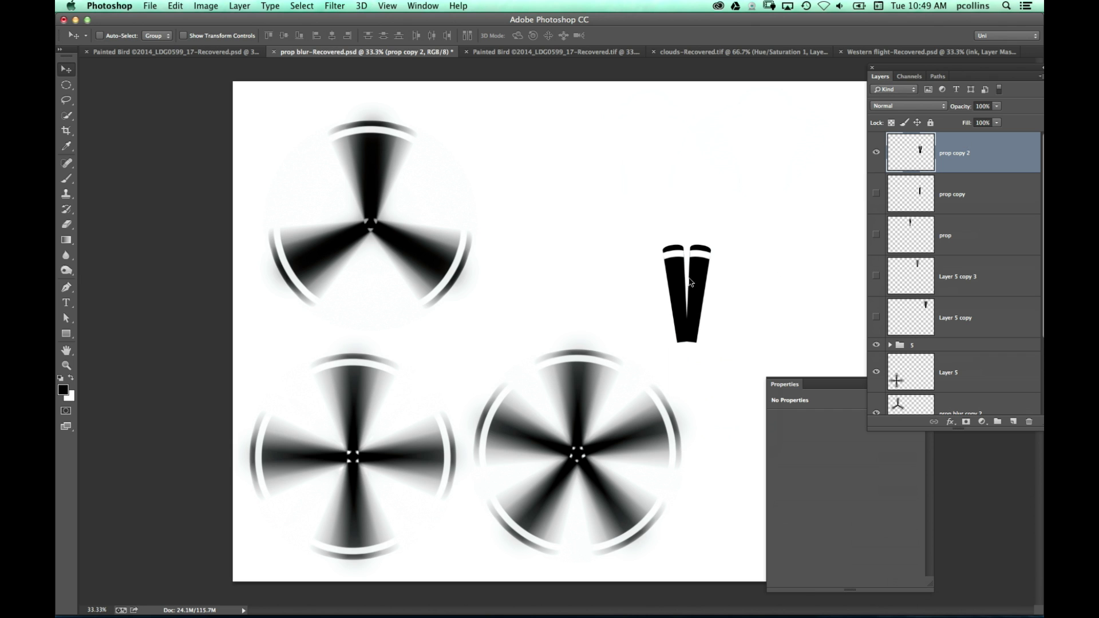
# Step: Move the merged blade pair up into the cleared space and make a rectangular selection around it, roughly centred on the blades' base
pyautogui.moveTo(690, 282); pyautogui.dragTo(690, 177)
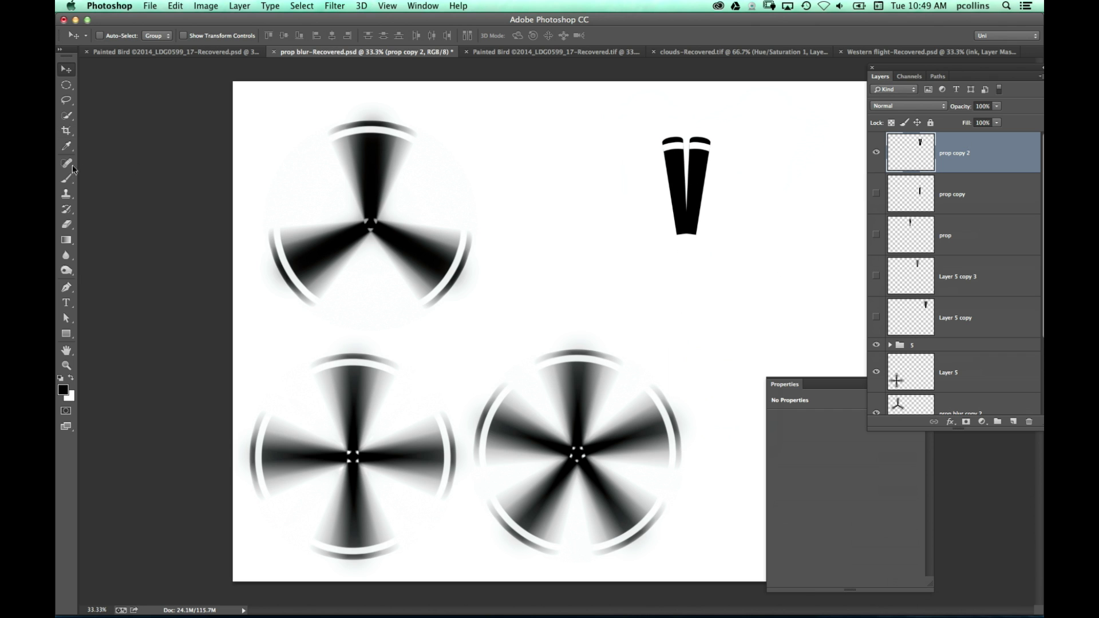
pyautogui.click(71, 85)
pyautogui.click(114, 84)
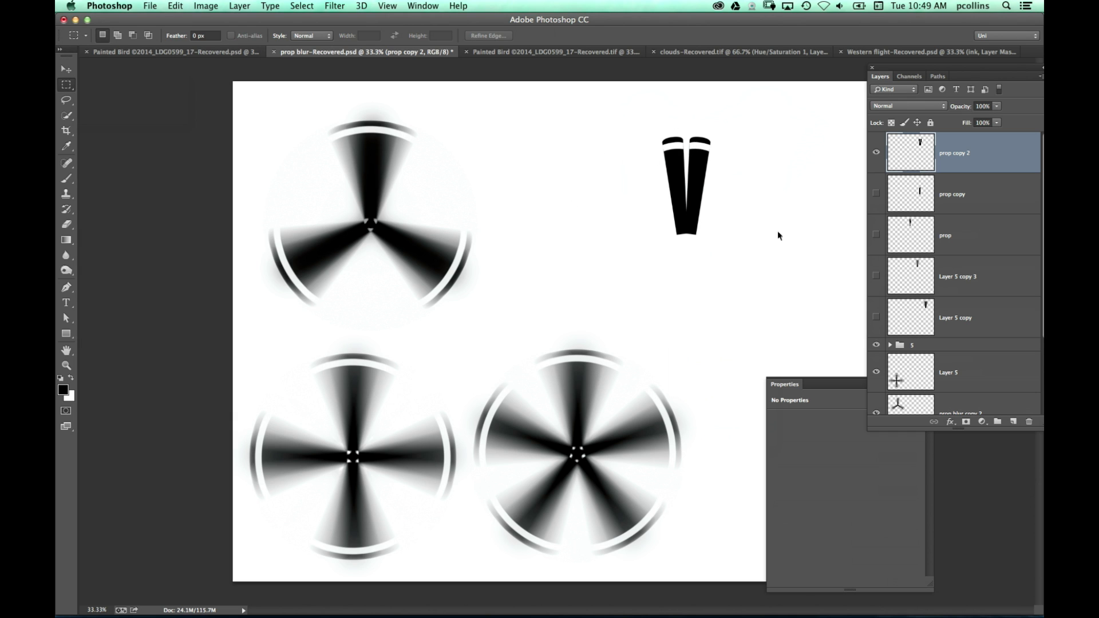
pyautogui.moveTo(579, 110); pyautogui.dragTo(788, 375)
# Step: Apply a Radial Blur with the Spin method, Good quality and an amount slightly above 10 to the blade pair, and deselect
pyautogui.click(335, 7)
pyautogui.moveTo(401, 147)
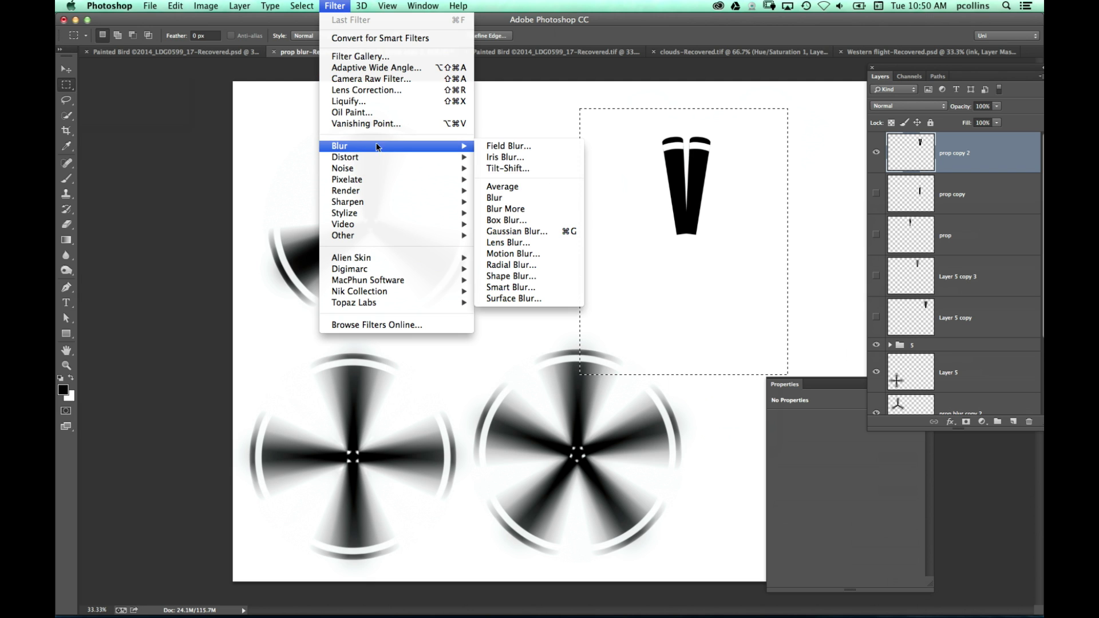
pyautogui.click(510, 264)
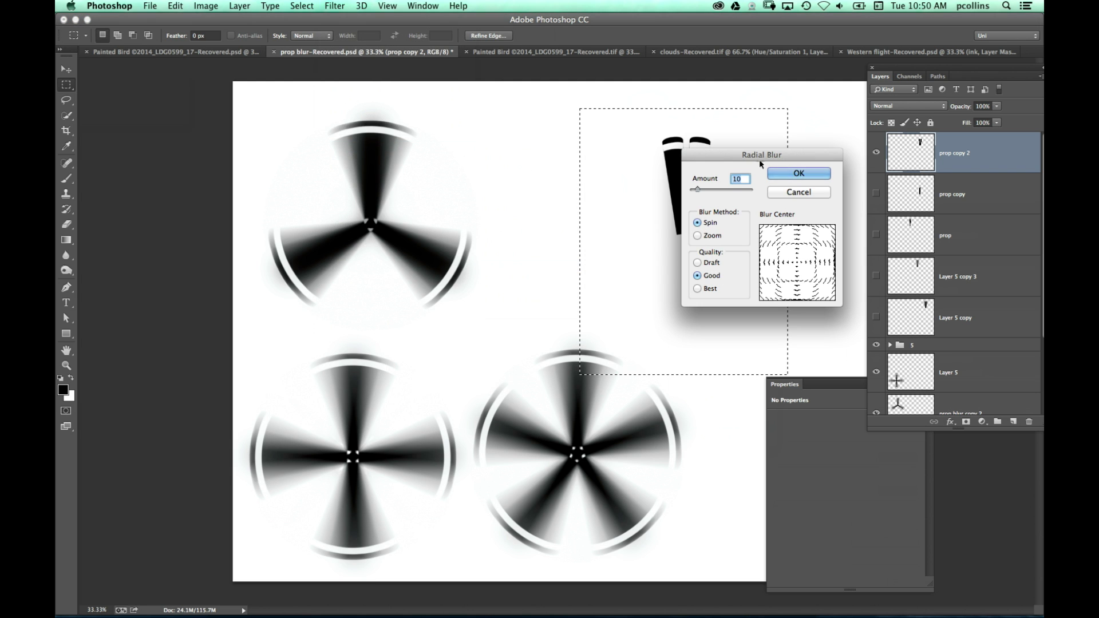
pyautogui.moveTo(778, 159); pyautogui.dragTo(352, 139)
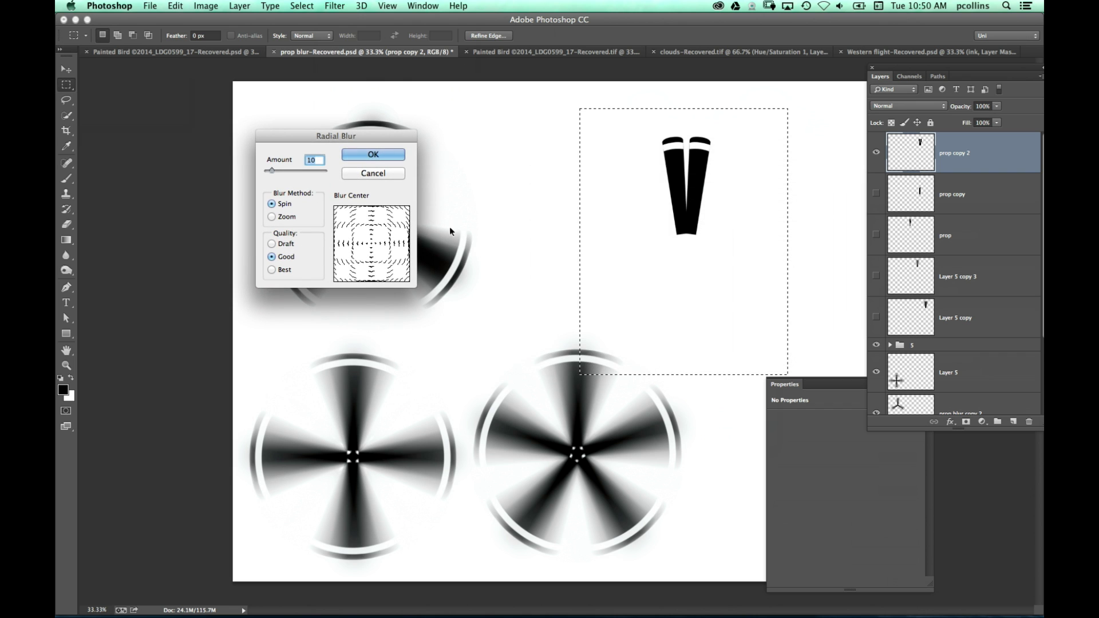
pyautogui.moveTo(272, 172); pyautogui.dragTo(275, 171)
pyautogui.click(373, 154)
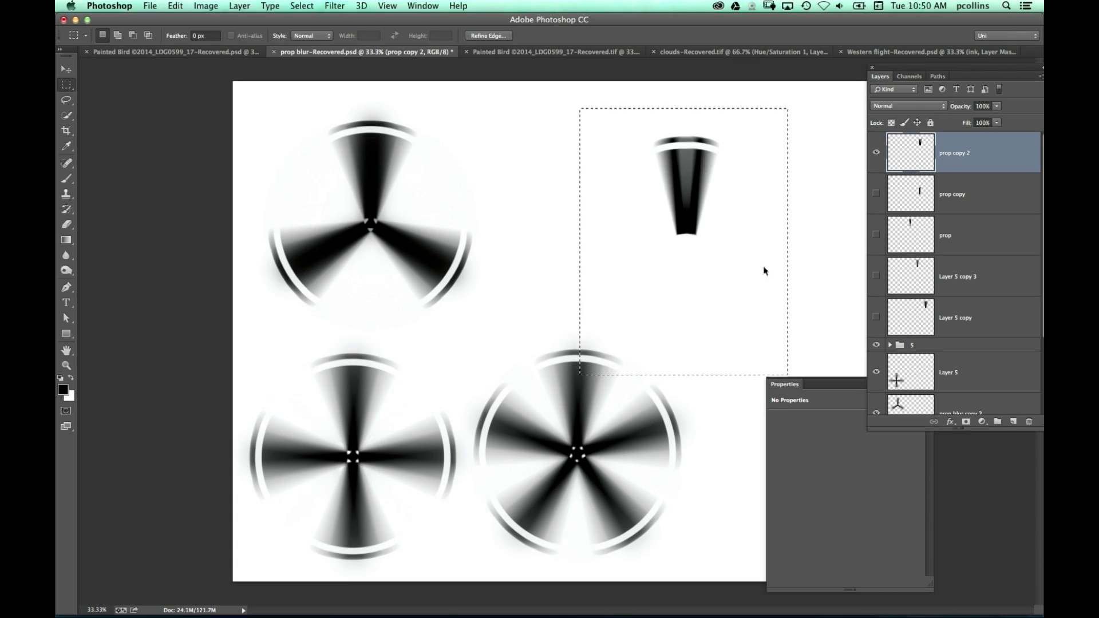
pyautogui.press('super+d')
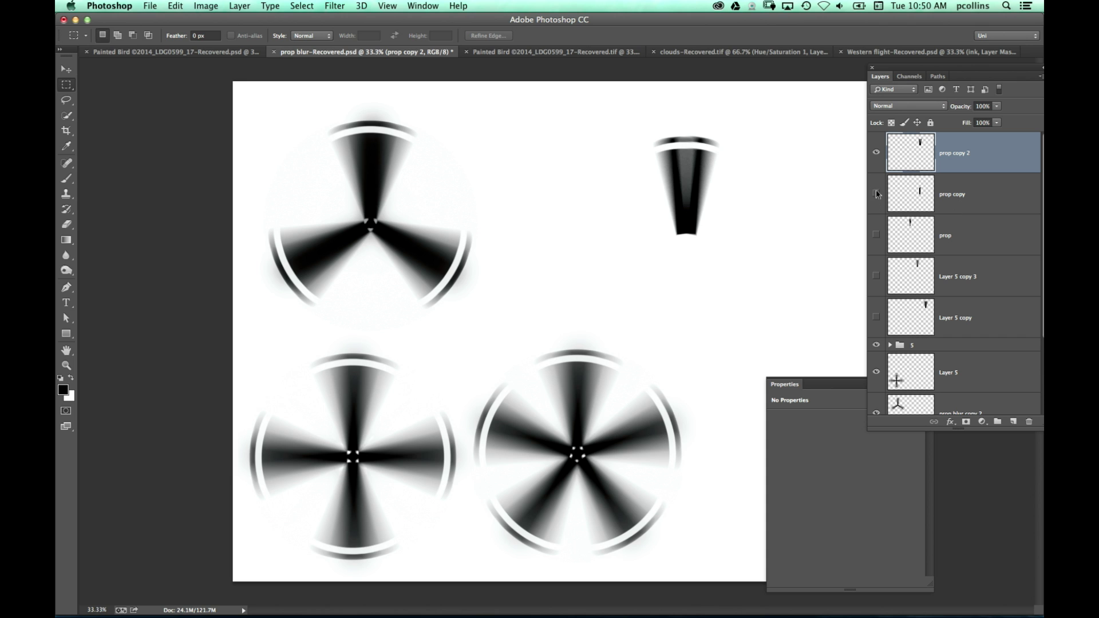
# Step: Show the prop copy layer, move its solid blade over the middle of the blurred blades, and set its opacity to 80%
pyautogui.click(876, 193)
pyautogui.click(970, 197)
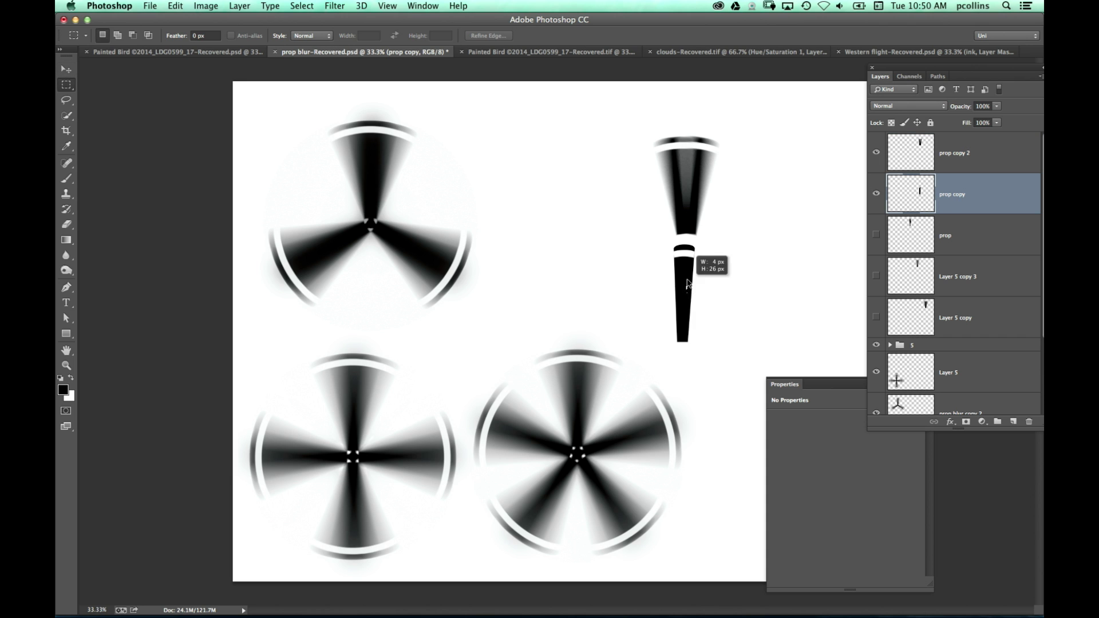
pyautogui.press('v')
pyautogui.moveTo(688, 288); pyautogui.dragTo(687, 180)
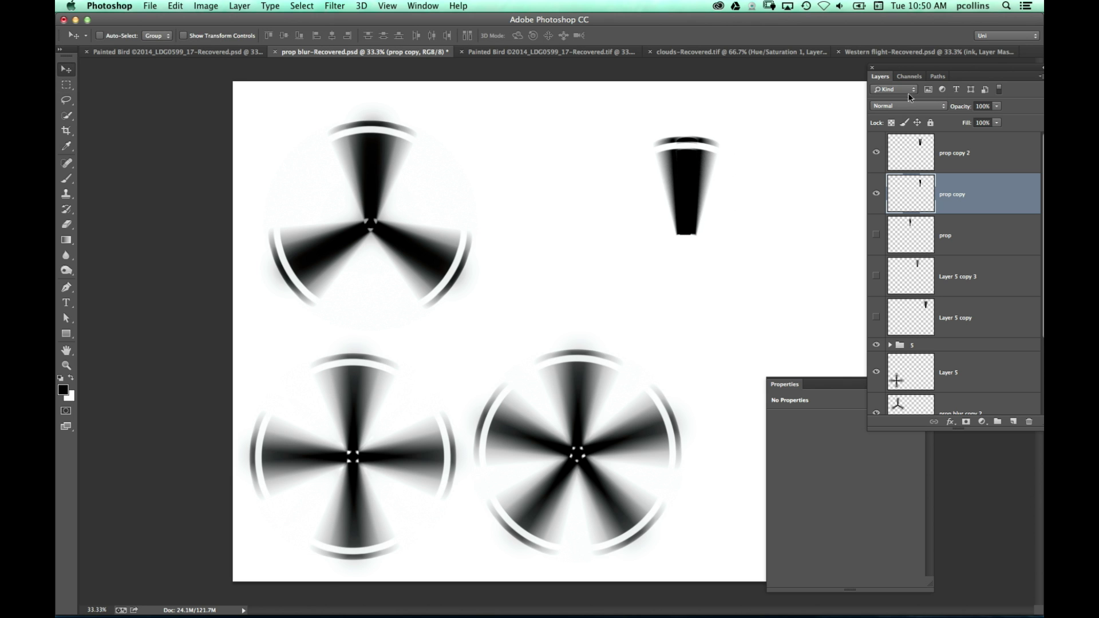
pyautogui.moveTo(966, 107); pyautogui.dragTo(955, 108)
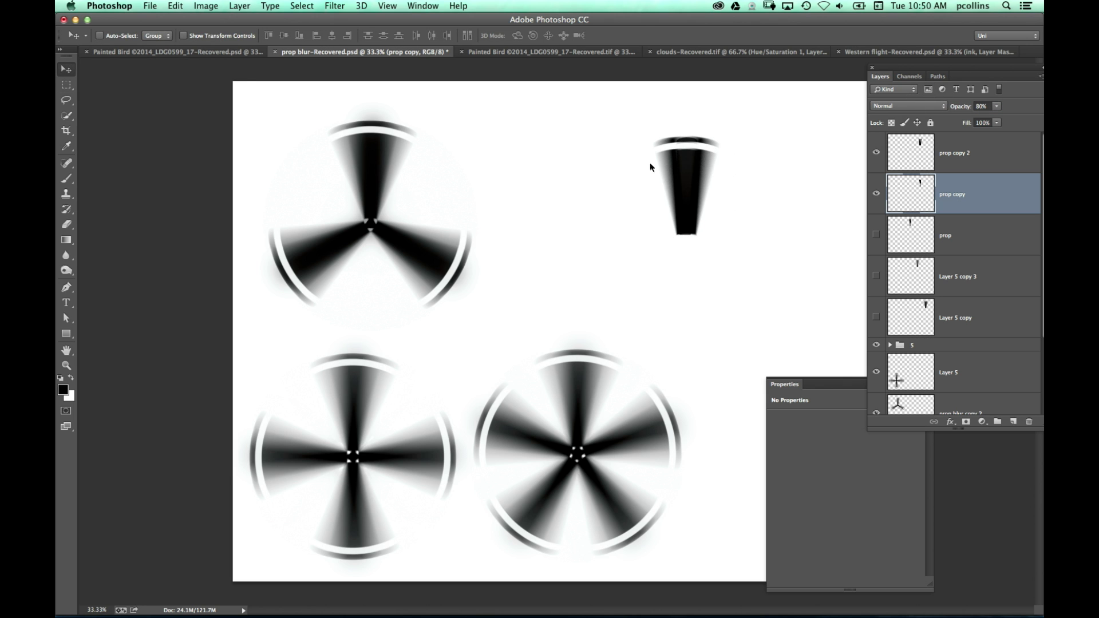
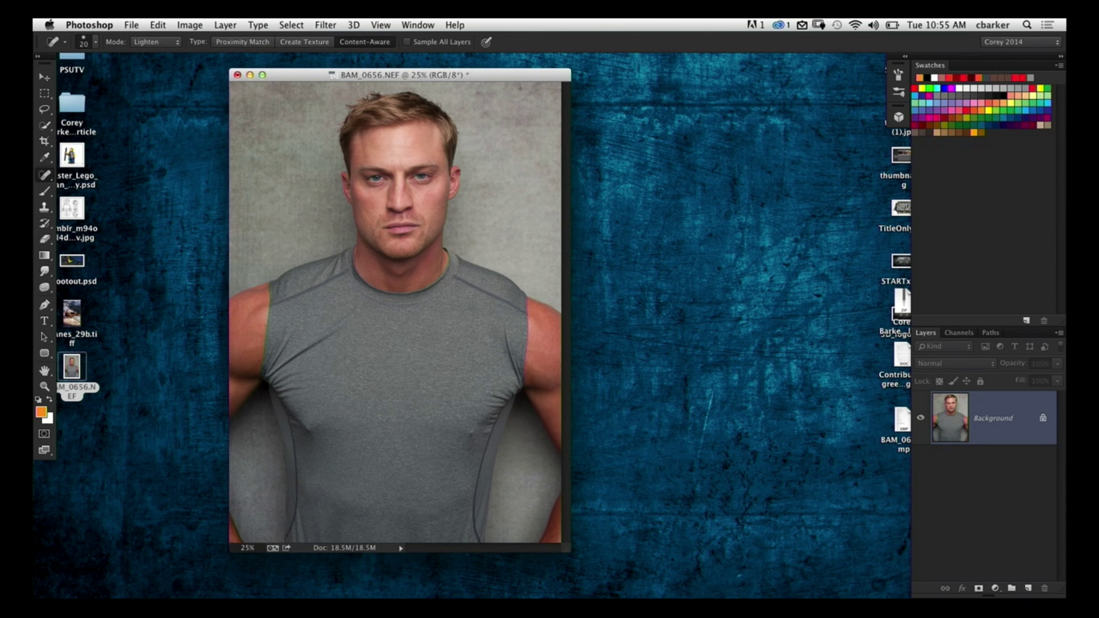
# Step: Activate the Move tool and shift the BAM_0656.NEF portrait window aside to leave more free space beside it
pyautogui.moveTo(469, 73); pyautogui.dragTo(463, 73)
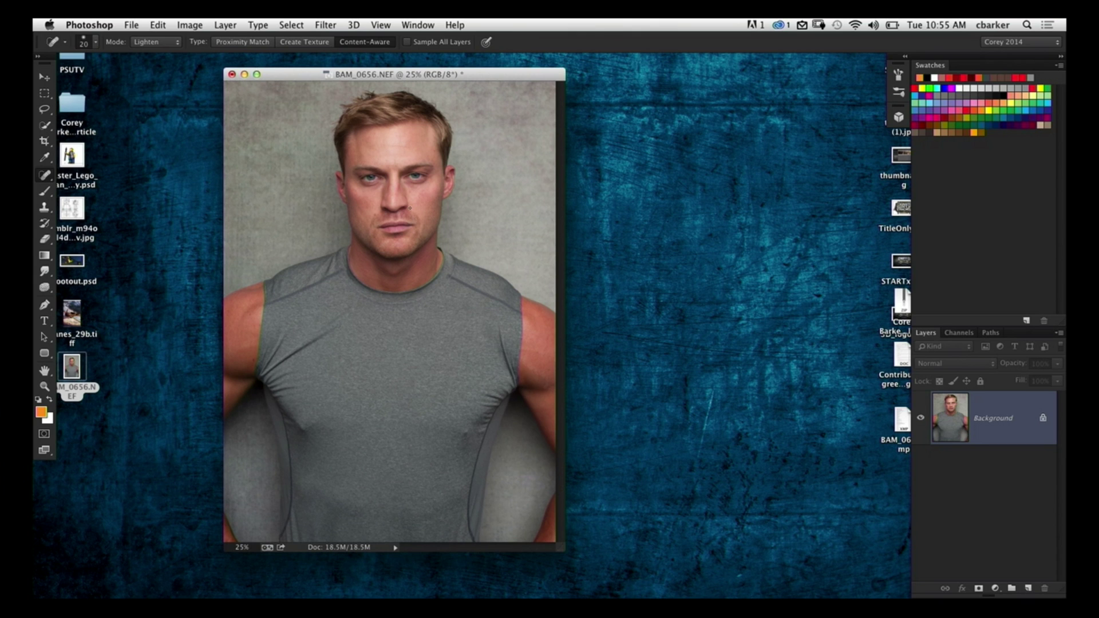
pyautogui.moveTo(282, 76); pyautogui.dragTo(291, 78)
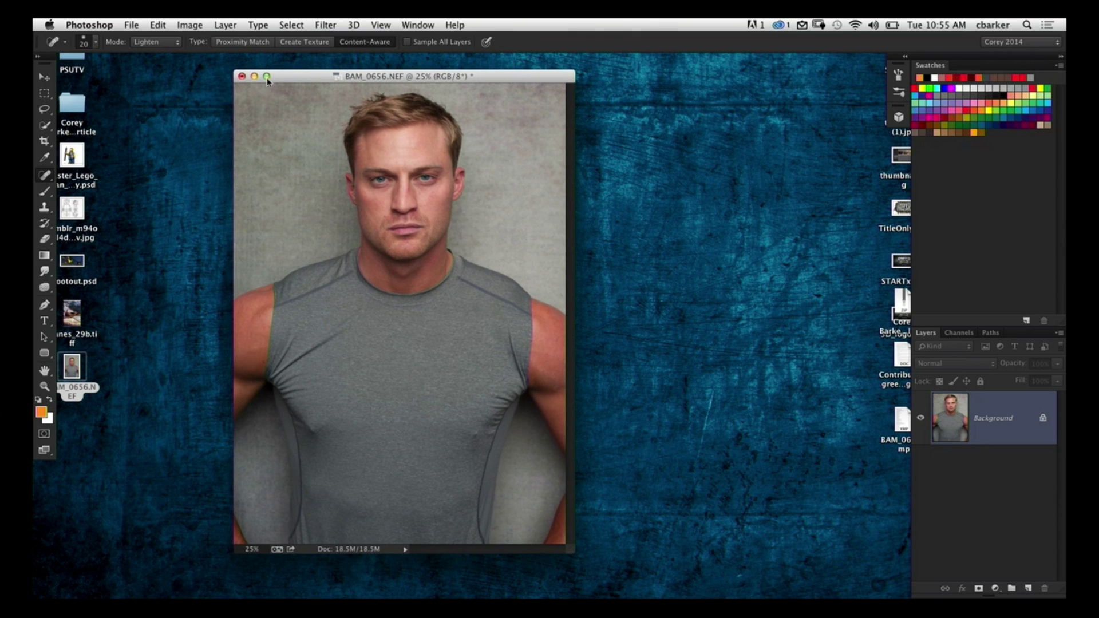
pyautogui.click(44, 77)
pyautogui.moveTo(408, 77); pyautogui.dragTo(374, 78)
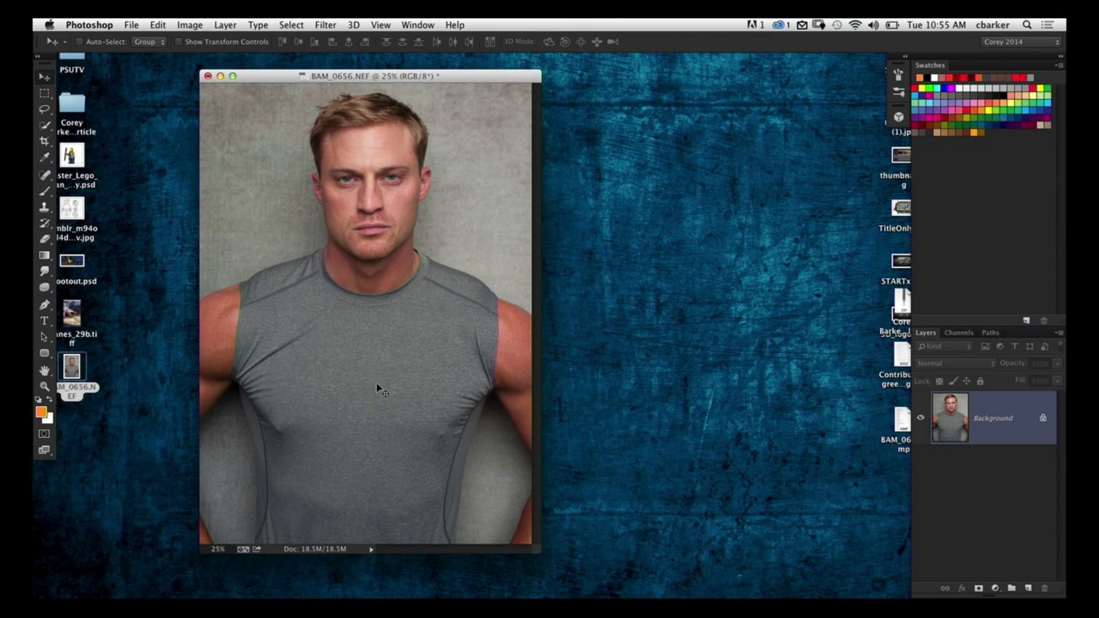
# Step: Duplicate the portrait document as BAM_0656 copy and place its window beside the original so that both faces show
pyautogui.click(186, 25)
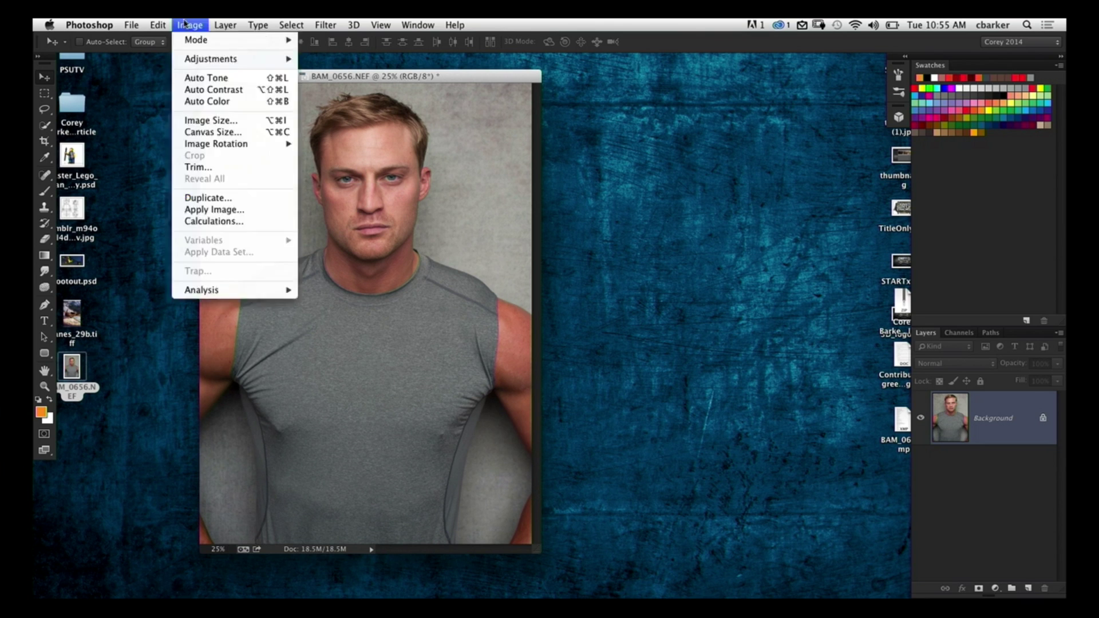
pyautogui.click(221, 197)
pyautogui.click(671, 319)
pyautogui.moveTo(339, 73); pyautogui.dragTo(684, 97)
# Step: Start HDR Toning on the BAM_0656 copy portrait and set its saturation to -100% for a black-and-white look
pyautogui.click(177, 26)
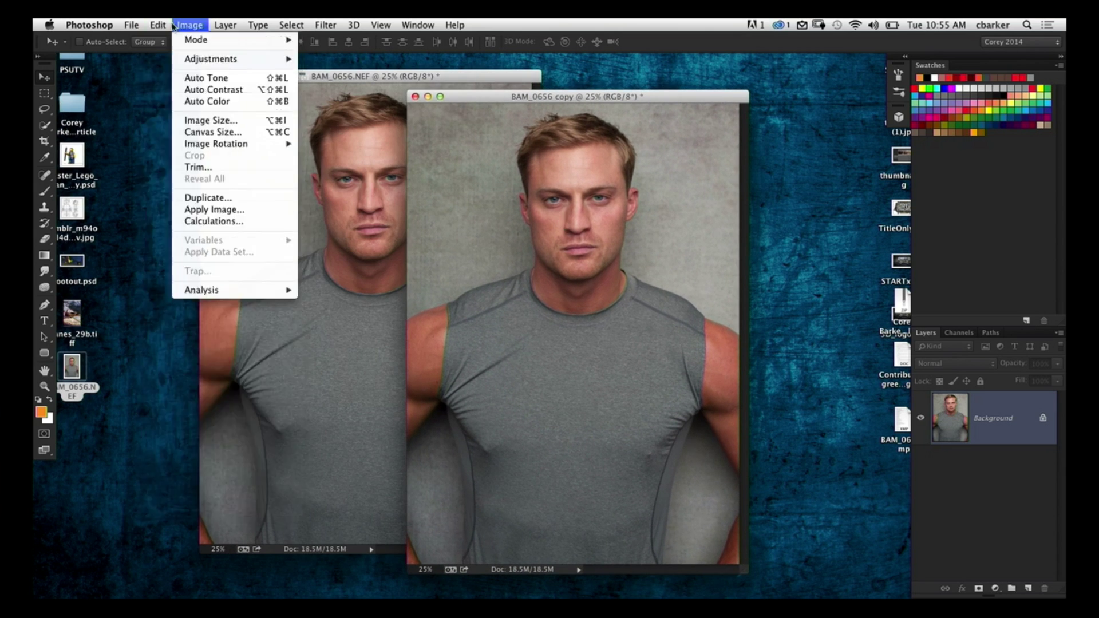
pyautogui.moveTo(275, 59)
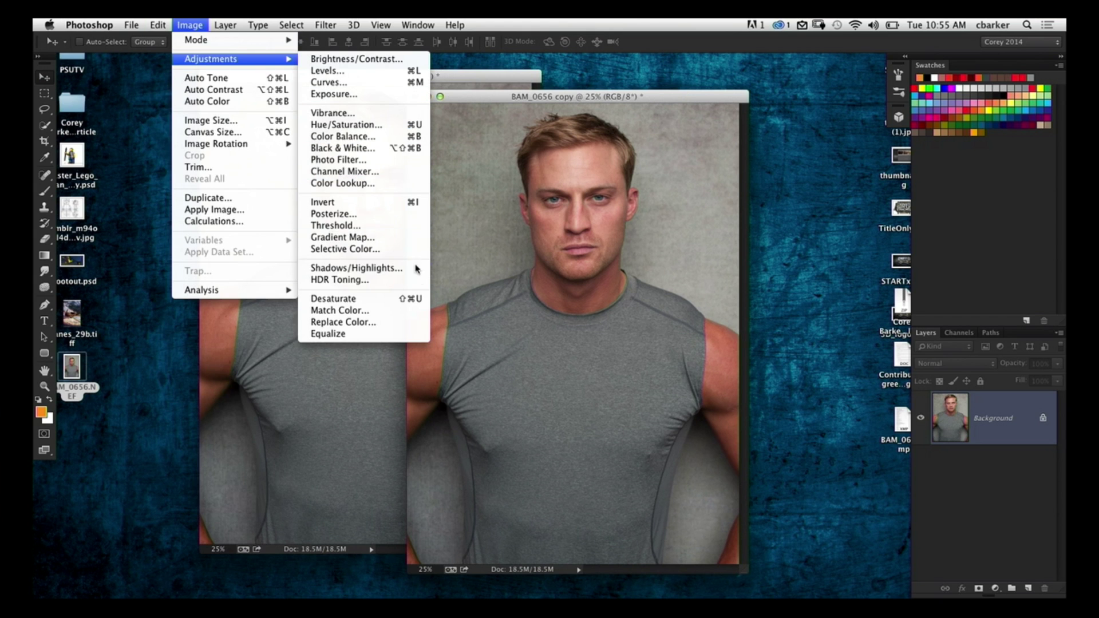
pyautogui.click(417, 279)
pyautogui.moveTo(726, 200); pyautogui.dragTo(231, 171)
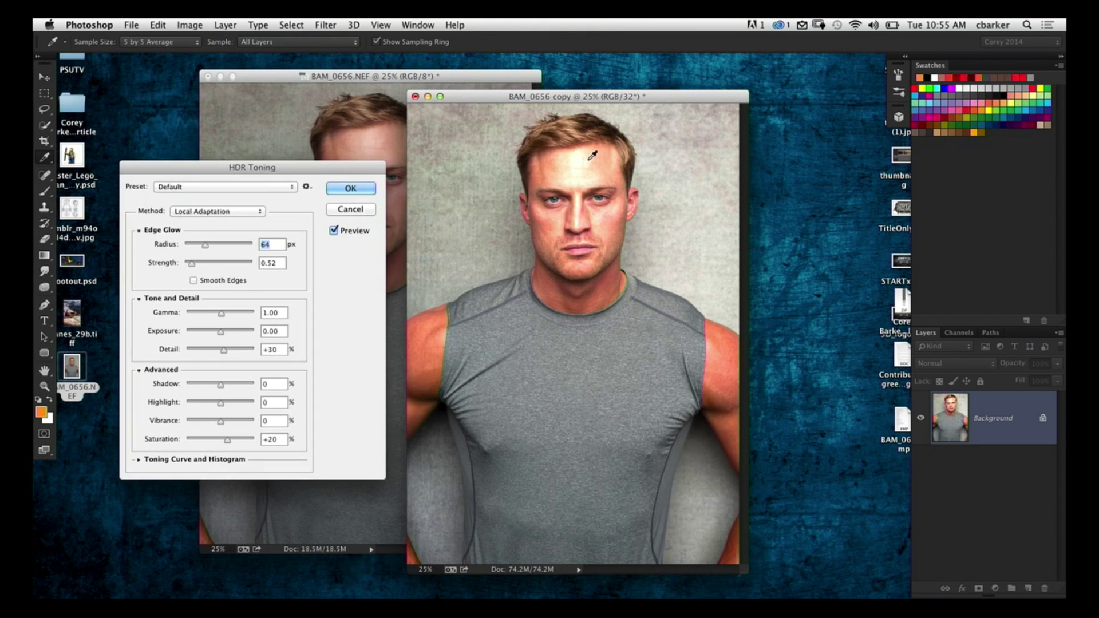
pyautogui.moveTo(229, 444); pyautogui.dragTo(173, 446)
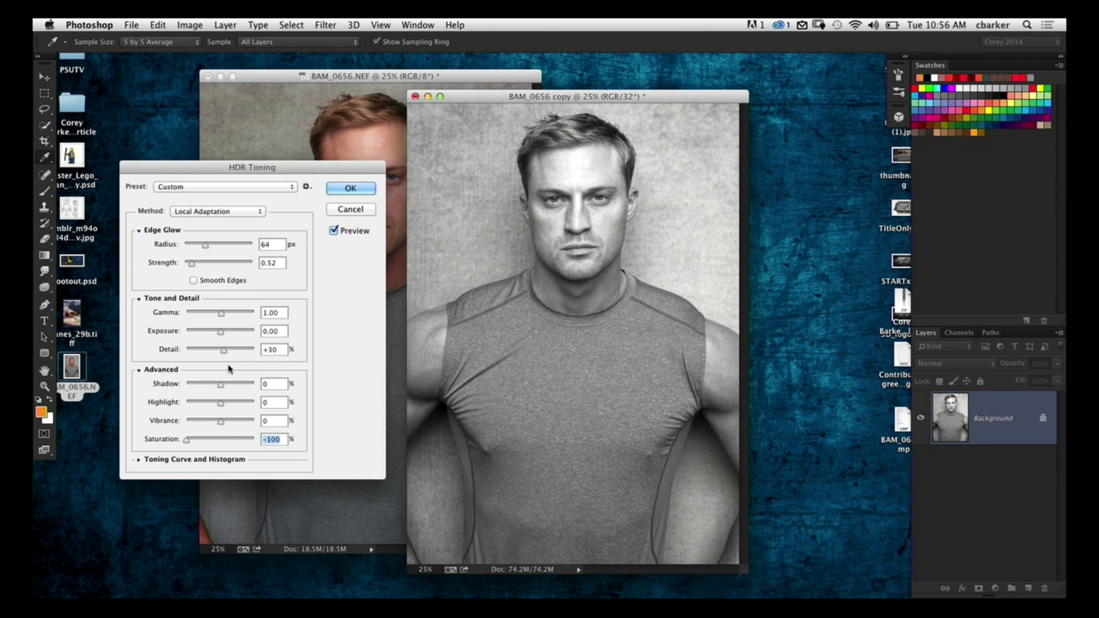
# Step: Set the HDR Toning detail to +170% and the exposure to -0.41
pyautogui.moveTo(229, 351)
pyautogui.mouseDown()
pyautogui.moveTo(229, 321)
pyautogui.moveTo(229, 355)
pyautogui.moveTo(241, 356)
pyautogui.mouseUp()
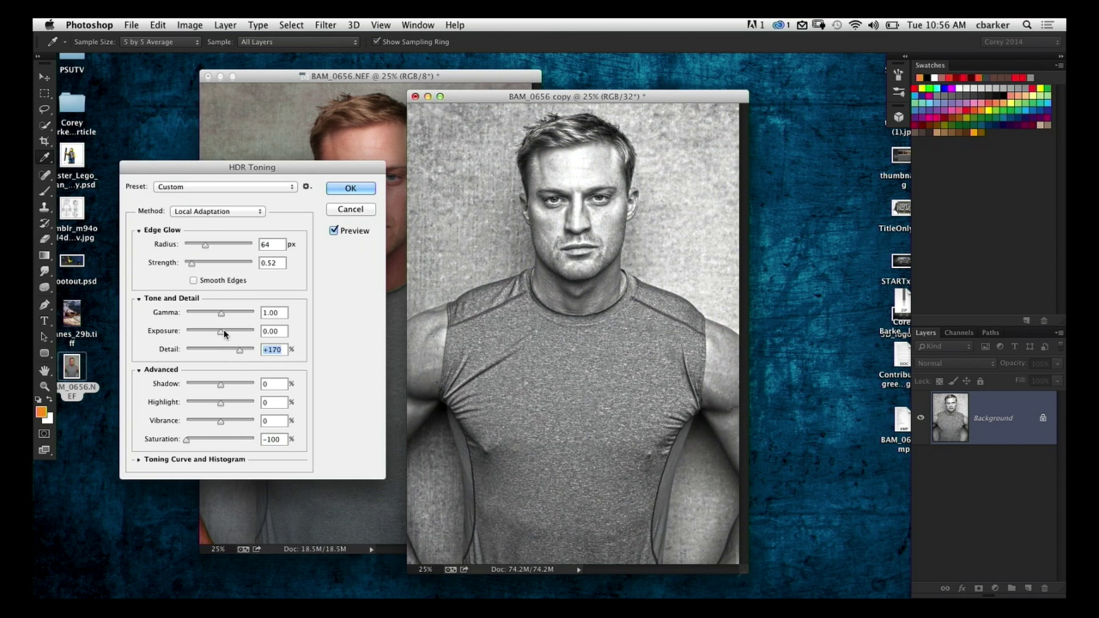
pyautogui.press('super+equal')
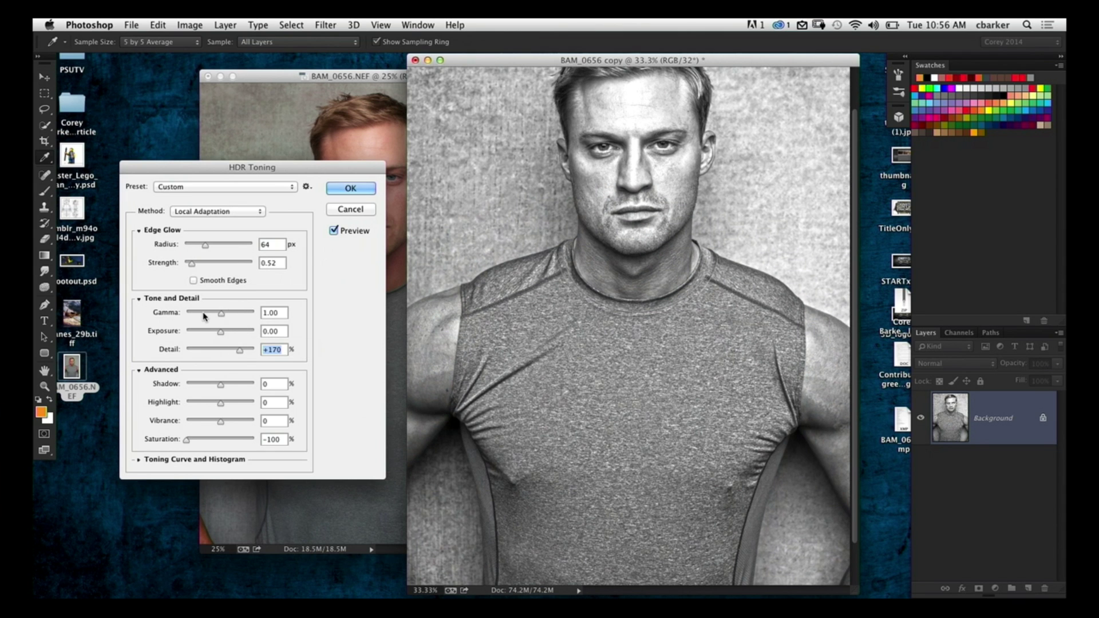
pyautogui.moveTo(220, 332); pyautogui.dragTo(217, 333)
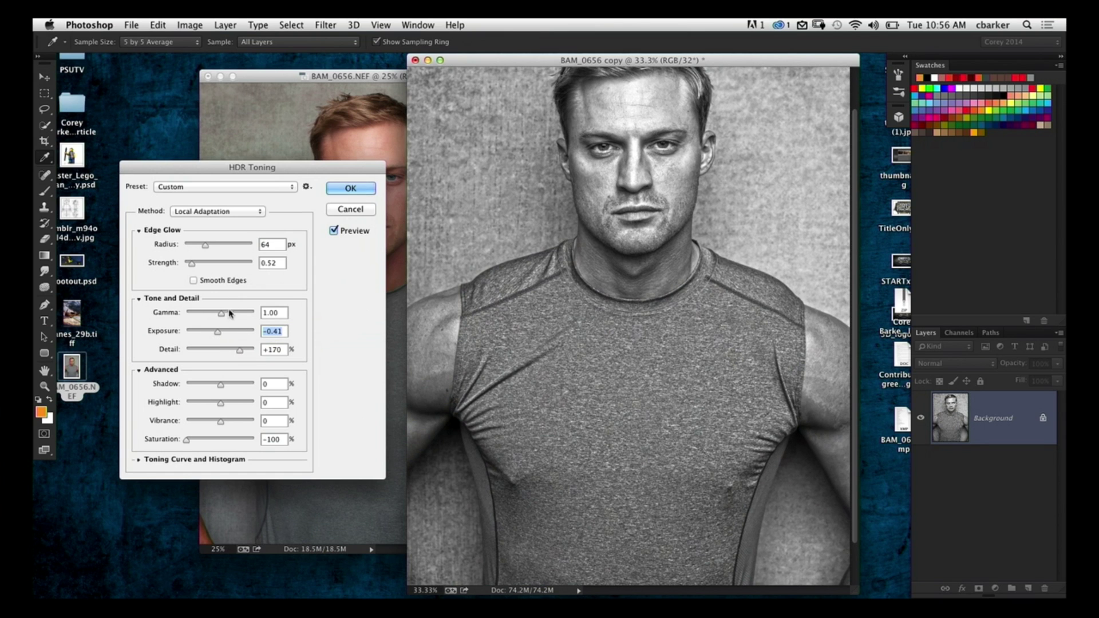
# Step: Enable Smooth Edges and set the edge glow to a radius of 77 px and a strength of 0.84
pyautogui.click(208, 283)
pyautogui.moveTo(192, 264); pyautogui.dragTo(214, 246)
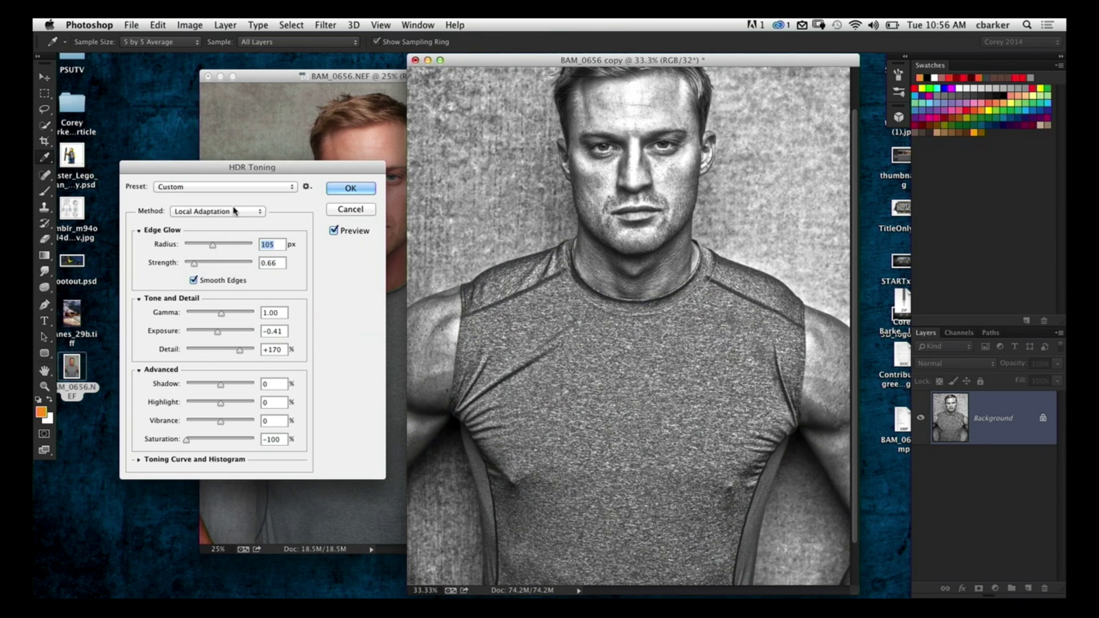
pyautogui.moveTo(213, 245)
pyautogui.mouseDown()
pyautogui.moveTo(243, 245)
pyautogui.moveTo(220, 264)
pyautogui.mouseUp()
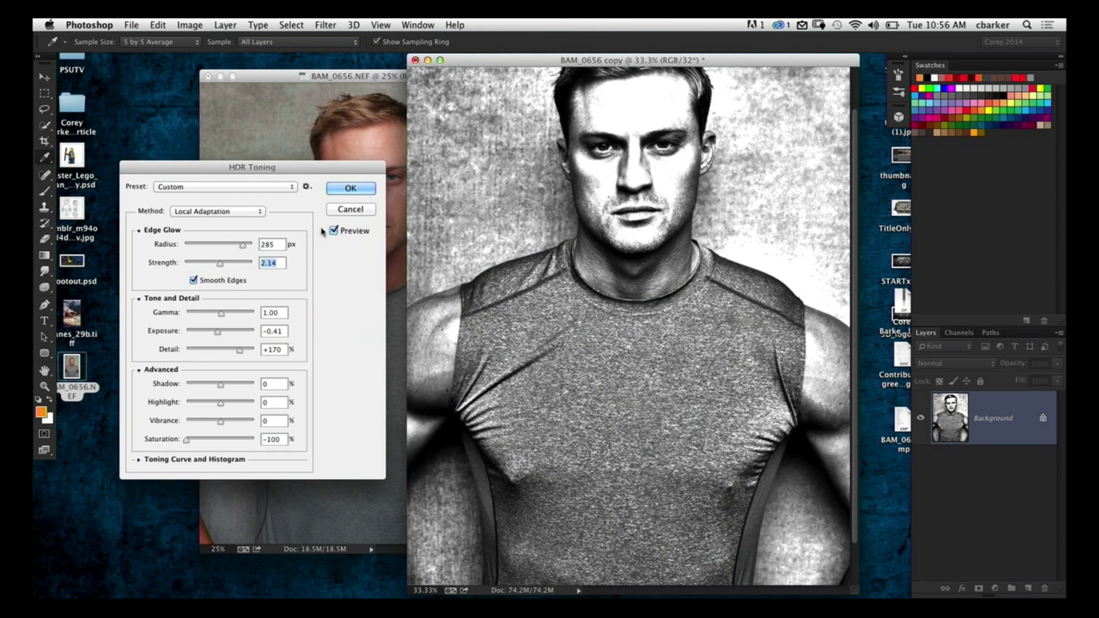
pyautogui.moveTo(220, 264)
pyautogui.mouseDown()
pyautogui.moveTo(194, 264)
pyautogui.moveTo(234, 246)
pyautogui.moveTo(209, 246)
pyautogui.mouseUp()
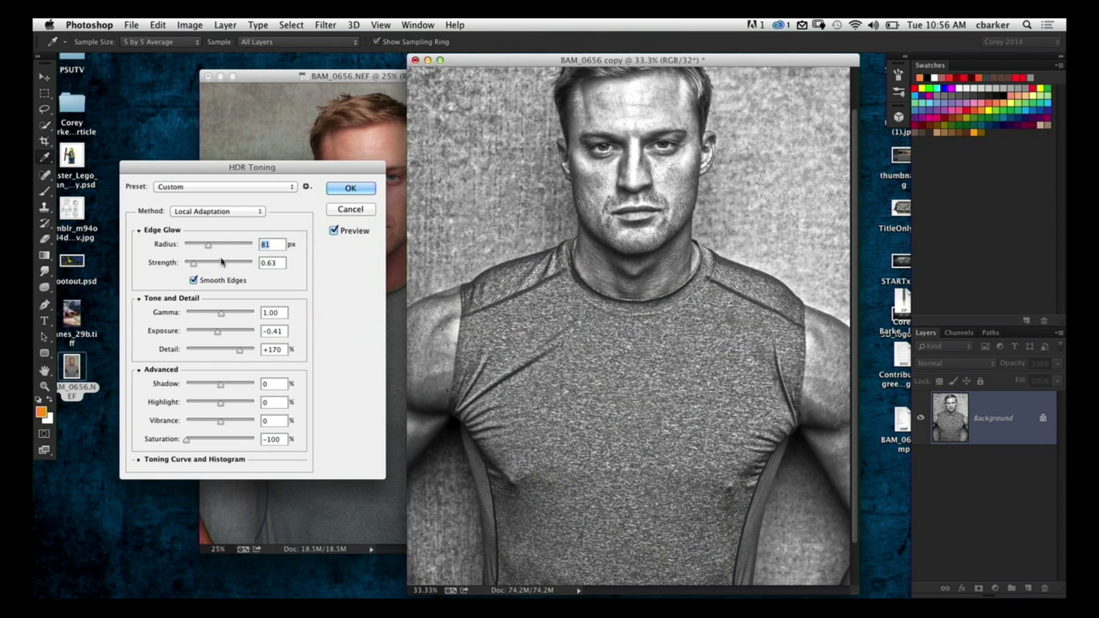
pyautogui.moveTo(198, 263); pyautogui.dragTo(210, 248)
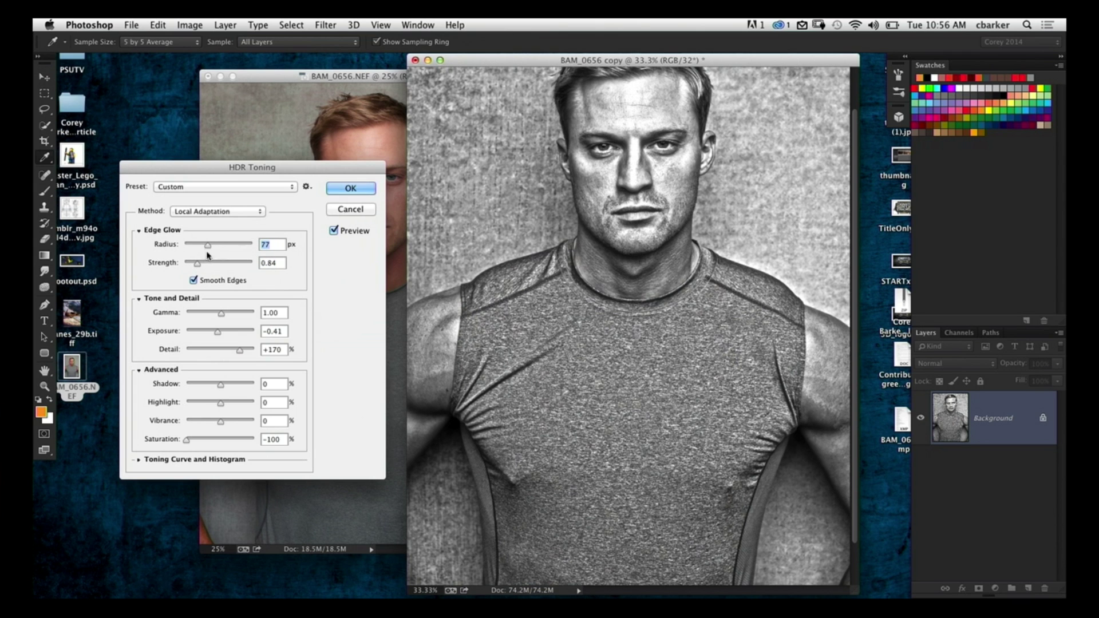
# Step: Compare the toning preview with the untoned portrait, set the gamma to 0.75, and apply the HDR Toning
pyautogui.click(333, 231)
pyautogui.click(333, 230)
pyautogui.click(337, 229)
pyautogui.click(336, 229)
pyautogui.click(342, 231)
pyautogui.click(344, 231)
pyautogui.moveTo(228, 313); pyautogui.dragTo(228, 318)
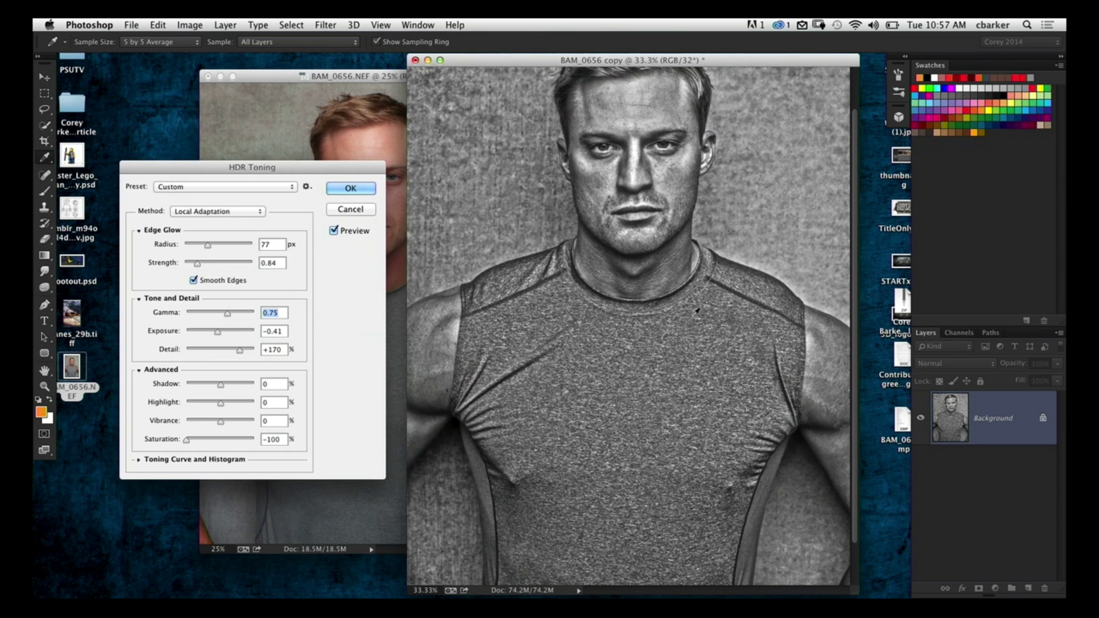
pyautogui.click(364, 191)
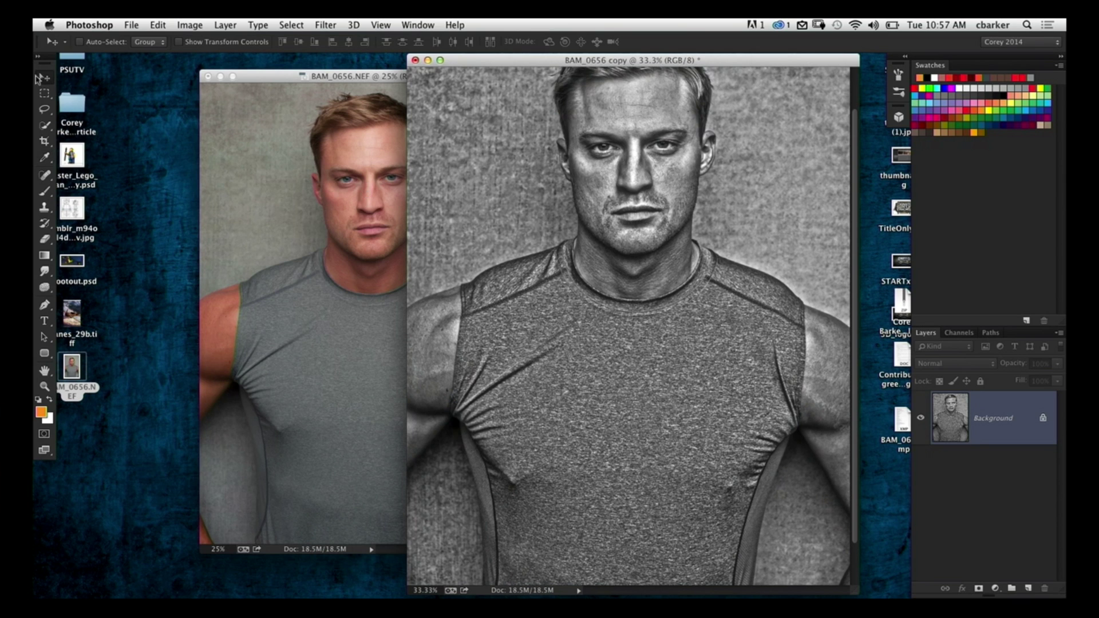
# Step: Add the toned black-and-white image as a new layer above the color portrait in BAM_0656.NEF
pyautogui.moveTo(342, 215); pyautogui.dragTo(573, 194)
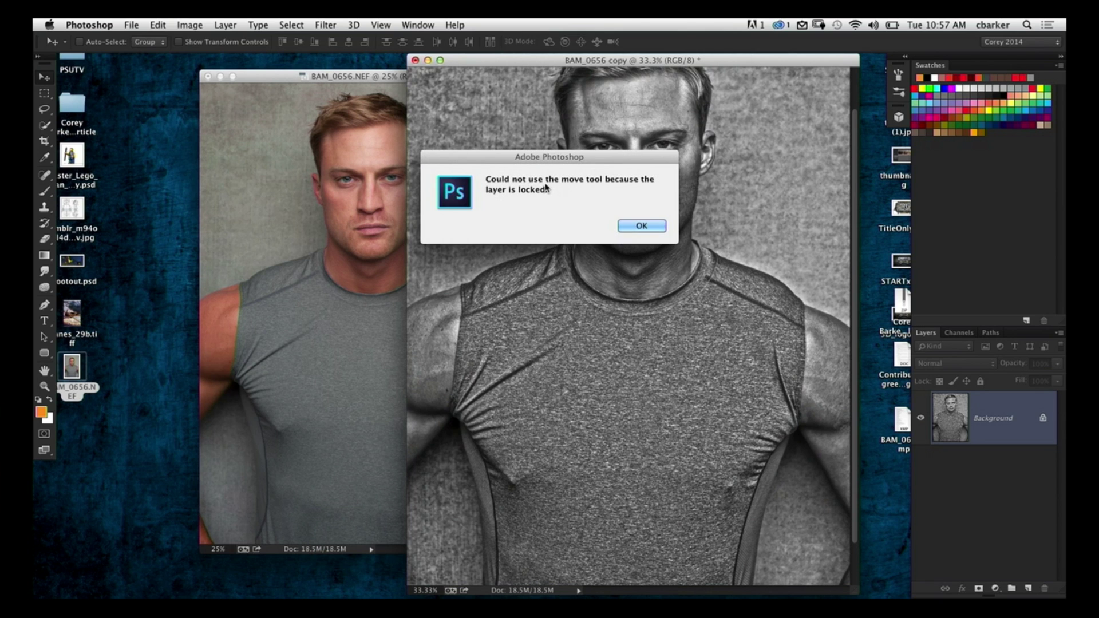
pyautogui.click(641, 226)
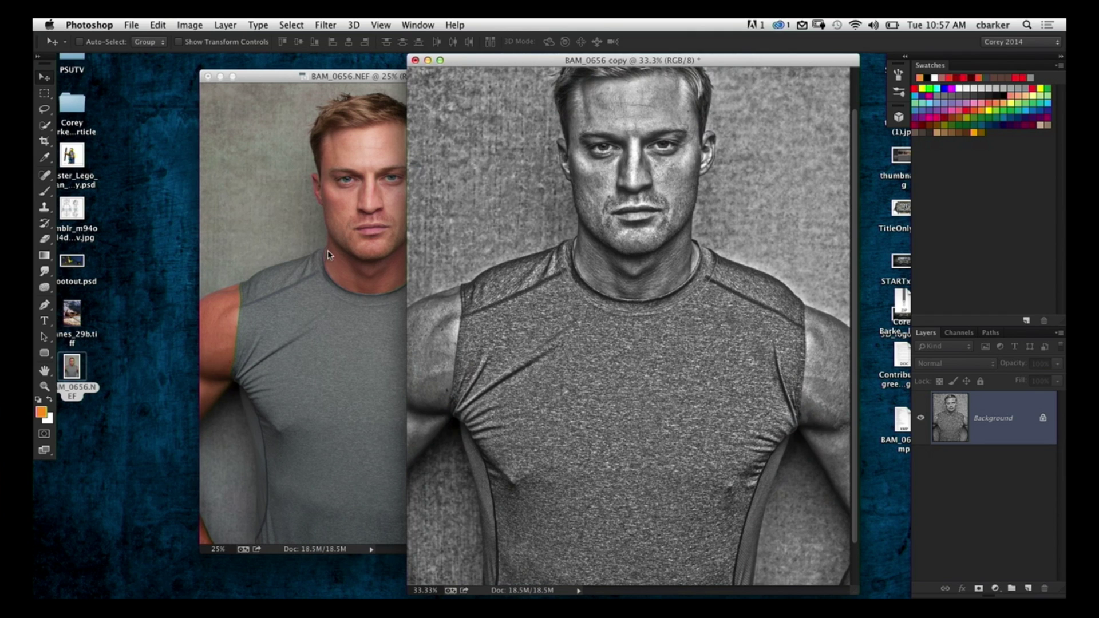
pyautogui.click(372, 261)
pyautogui.press('super+v')
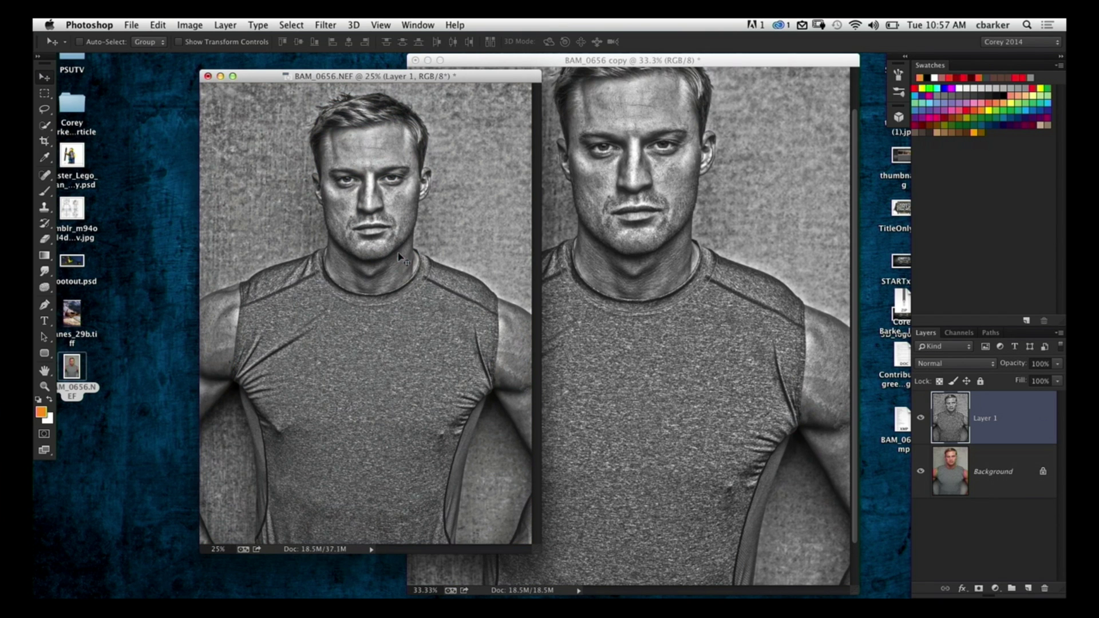
# Step: Minimize the BAM_0656 copy window and shift the BAM_0656.NEF window slightly sideways
pyautogui.click(621, 189)
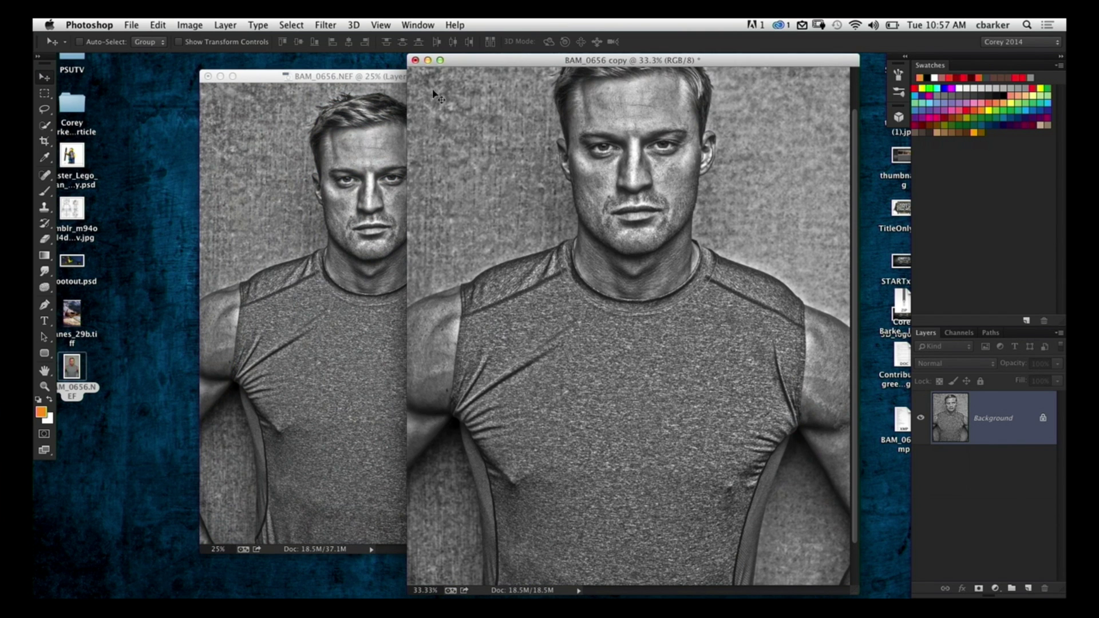
pyautogui.click(428, 60)
pyautogui.moveTo(446, 79); pyautogui.dragTo(478, 77)
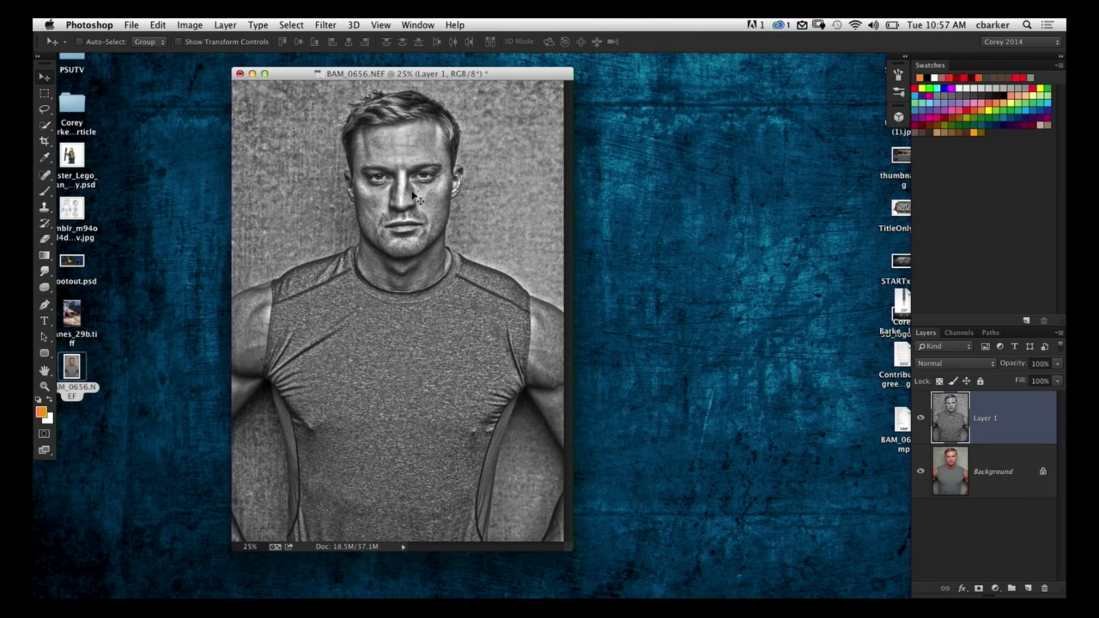
# Step: Float and enlarge the Layers panel beside the portrait, and set Layer 1's blend mode to Soft Light
pyautogui.moveTo(926, 333); pyautogui.dragTo(649, 131)
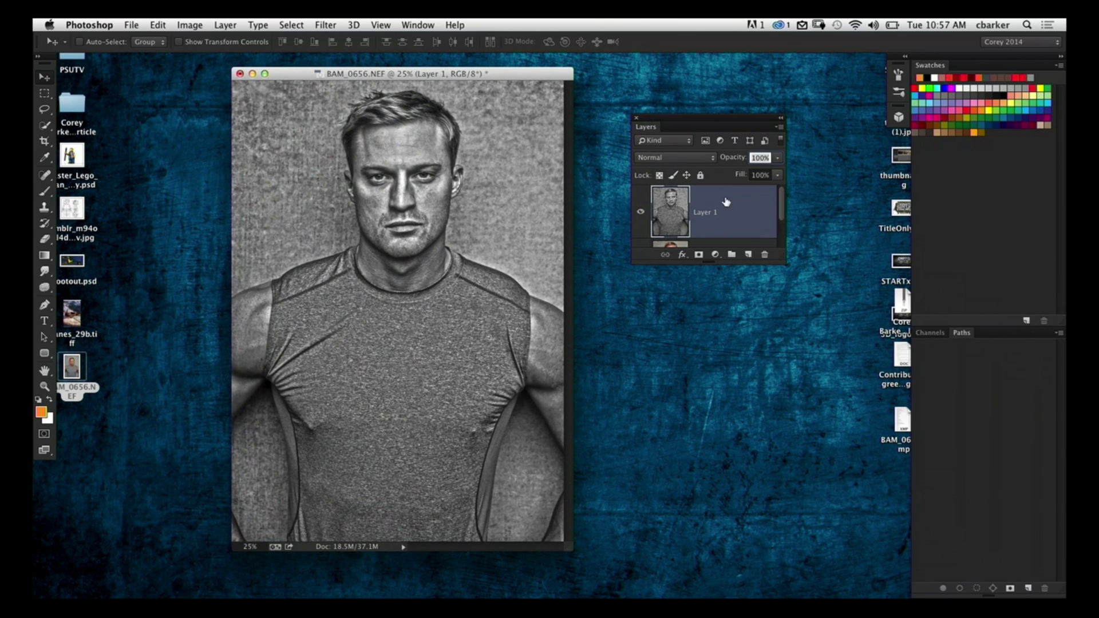
pyautogui.moveTo(777, 253); pyautogui.dragTo(781, 395)
pyautogui.click(676, 158)
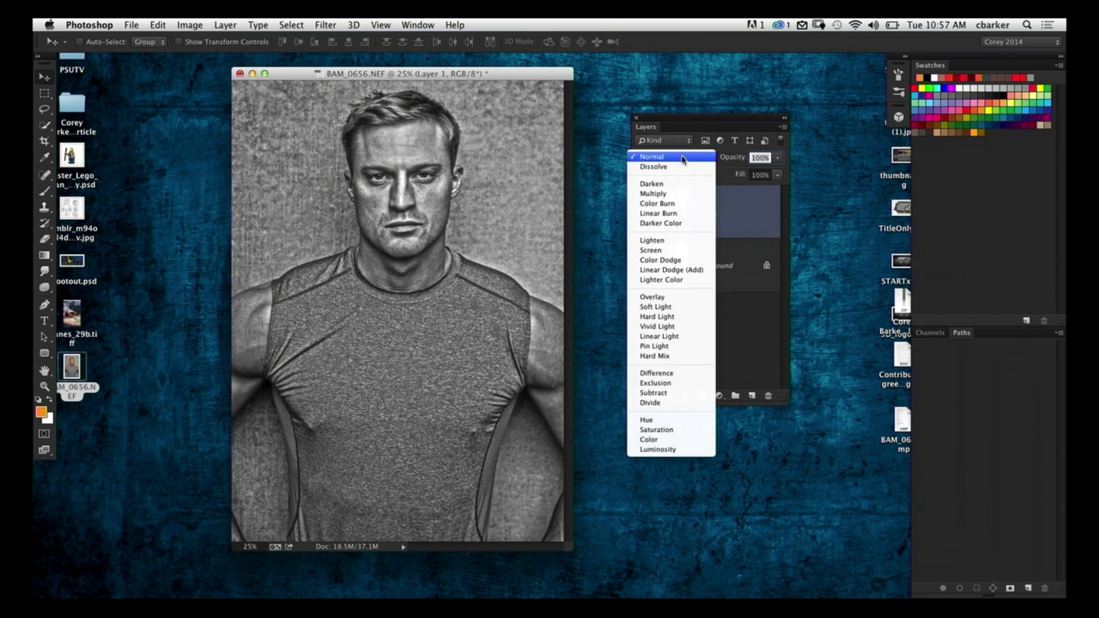
pyautogui.click(670, 307)
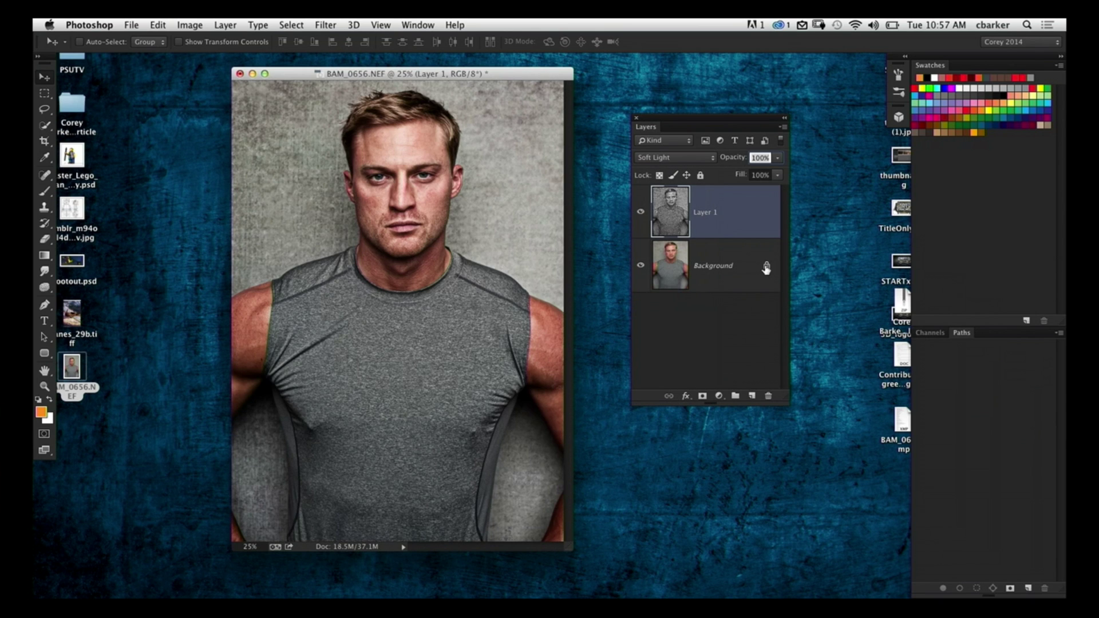
# Step: Compare the portrait with Layer 1 hidden and shown, and lower the layer's opacity to 73%
pyautogui.click(642, 212)
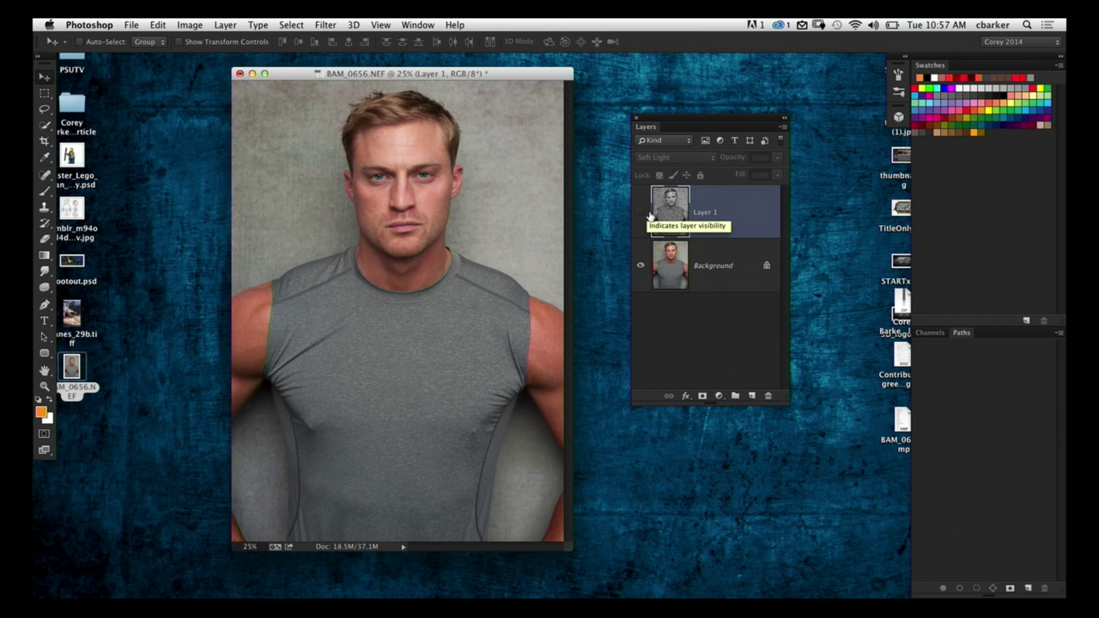
pyautogui.click(642, 213)
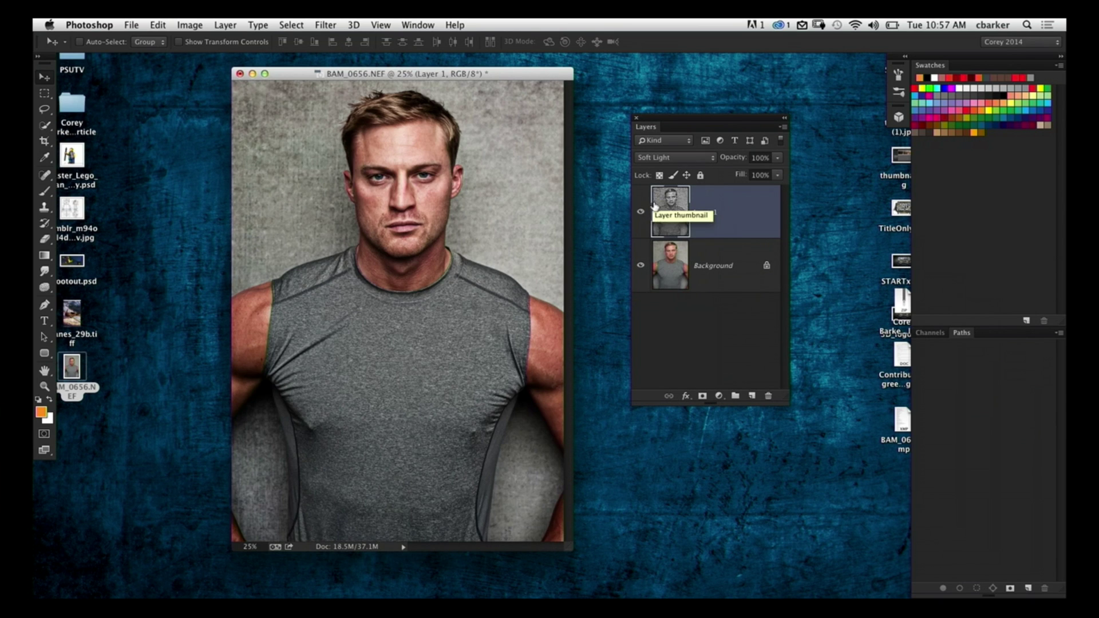
pyautogui.click(642, 214)
pyautogui.click(642, 213)
pyautogui.click(642, 213)
pyautogui.click(642, 213)
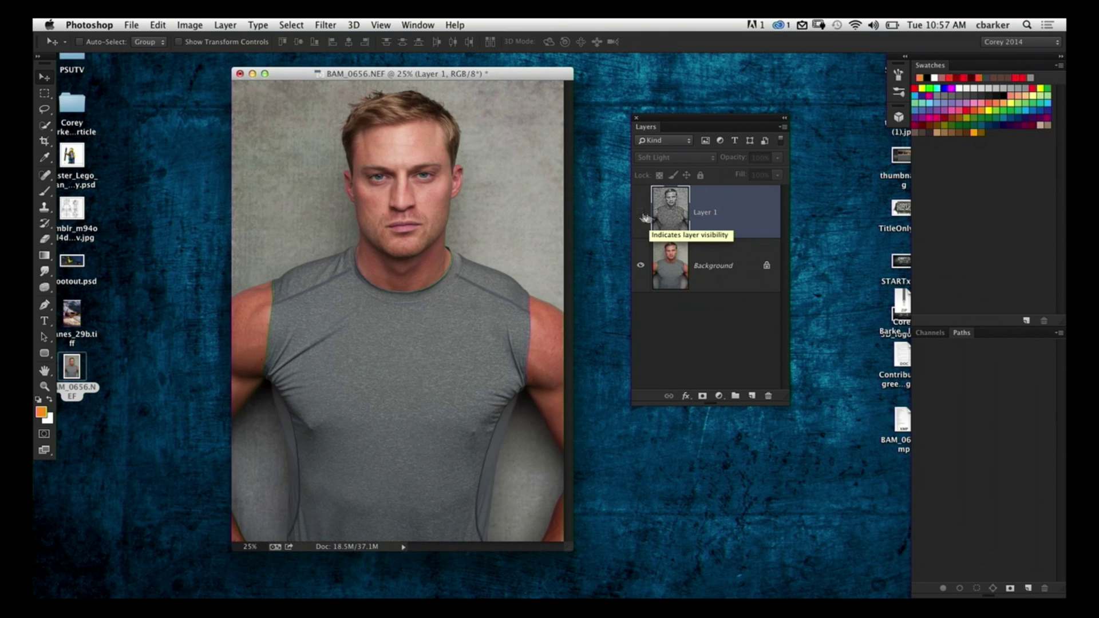
pyautogui.click(642, 213)
pyautogui.click(642, 212)
pyautogui.click(642, 213)
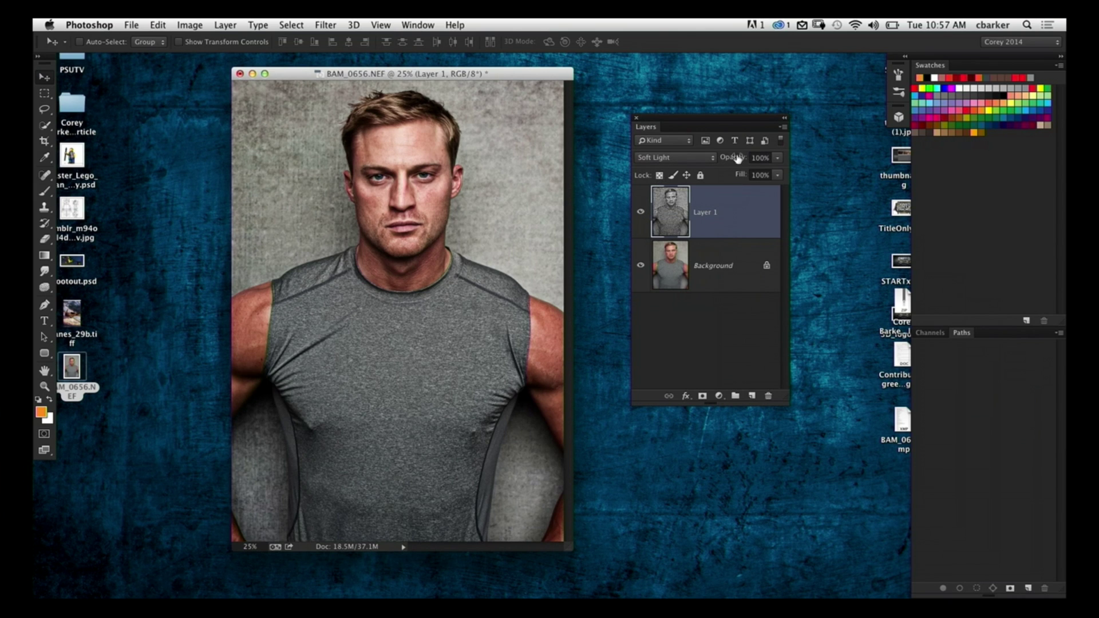
pyautogui.moveTo(739, 159); pyautogui.dragTo(719, 161)
# Step: Colorize Layer 1 with a Hue/Saturation adjustment using hue 31 and saturation 25
pyautogui.press('super+u')
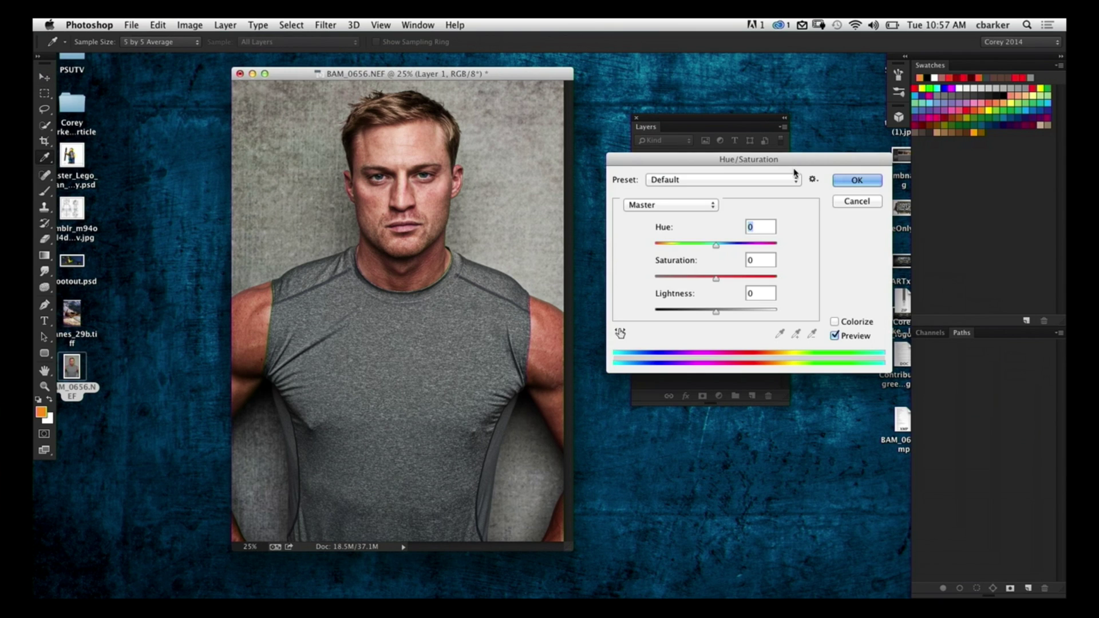
pyautogui.moveTo(833, 161); pyautogui.dragTo(825, 272)
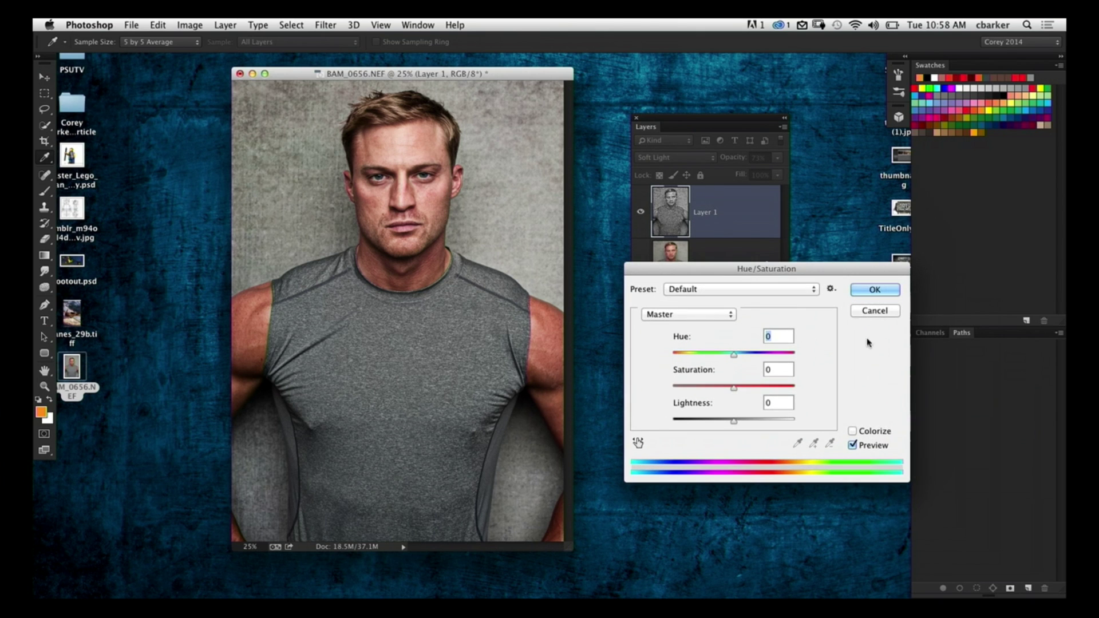
pyautogui.click(874, 436)
pyautogui.moveTo(681, 356)
pyautogui.mouseDown()
pyautogui.moveTo(731, 360)
pyautogui.moveTo(688, 360)
pyautogui.mouseUp()
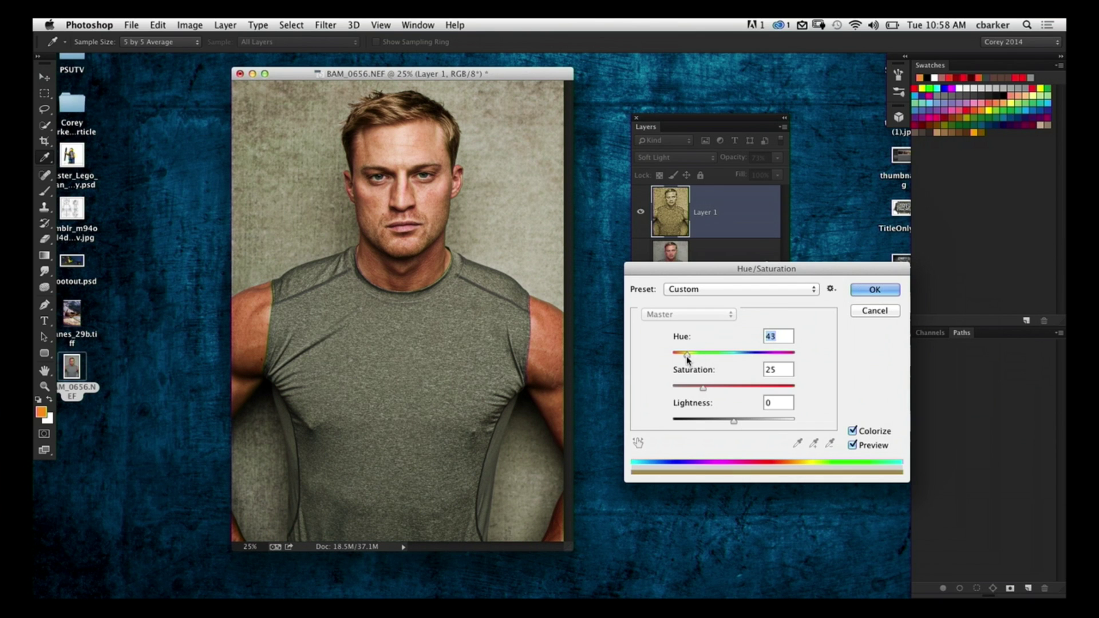
pyautogui.click(853, 446)
pyautogui.click(853, 446)
pyautogui.moveTo(690, 357); pyautogui.dragTo(684, 359)
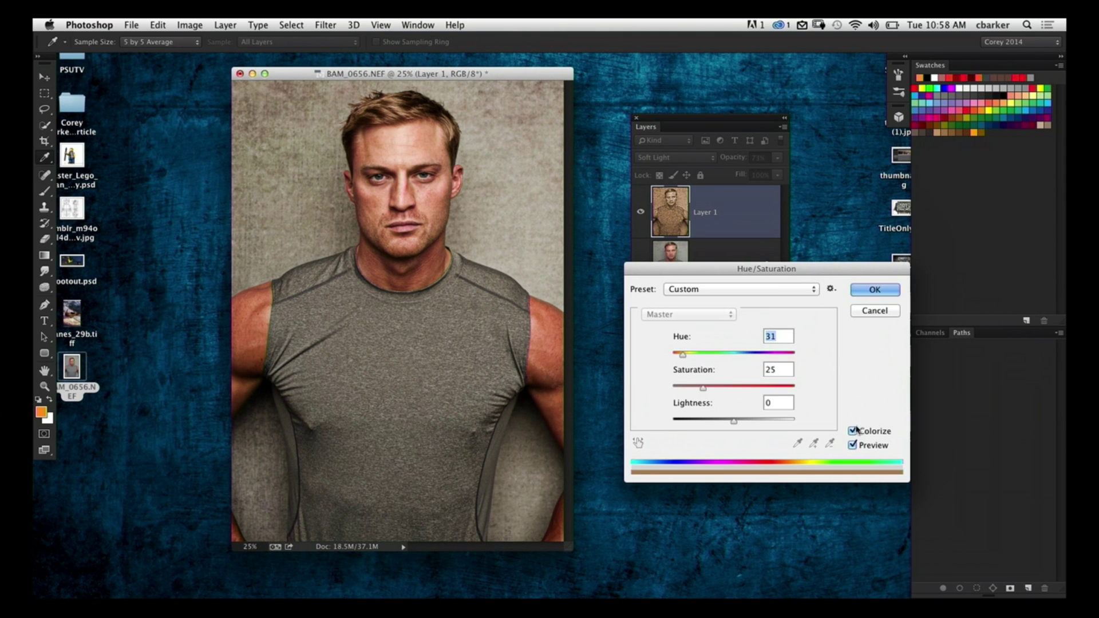
pyautogui.click(885, 290)
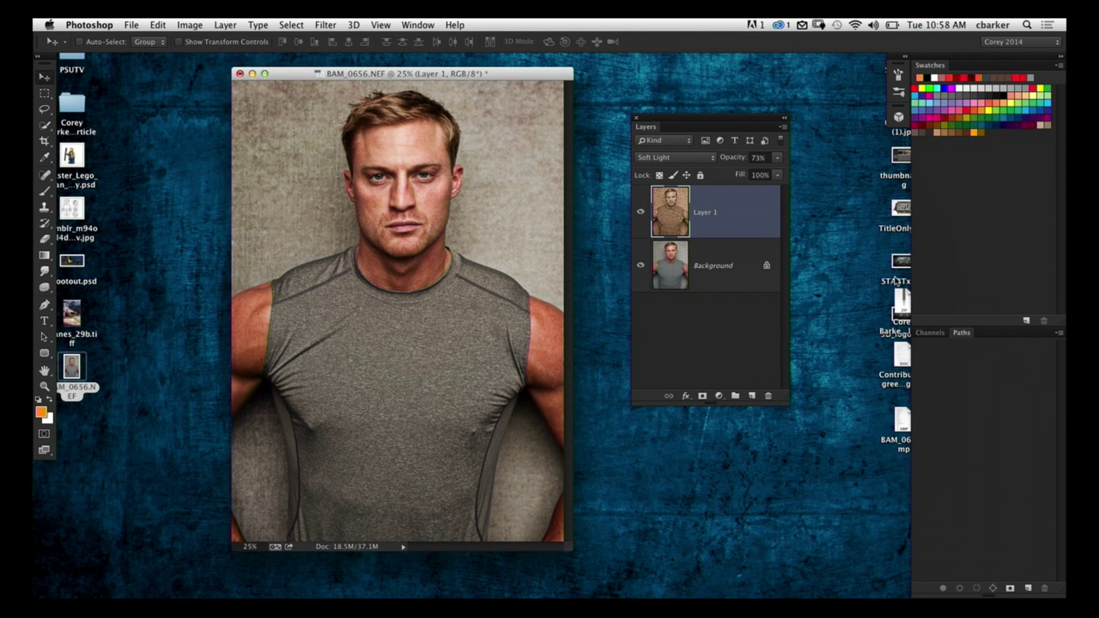
# Step: Inspect the portrait at 50% zoom with the Layers panel moved off the image, comparing Layer 1 hidden and shown
pyautogui.press('super+equal')
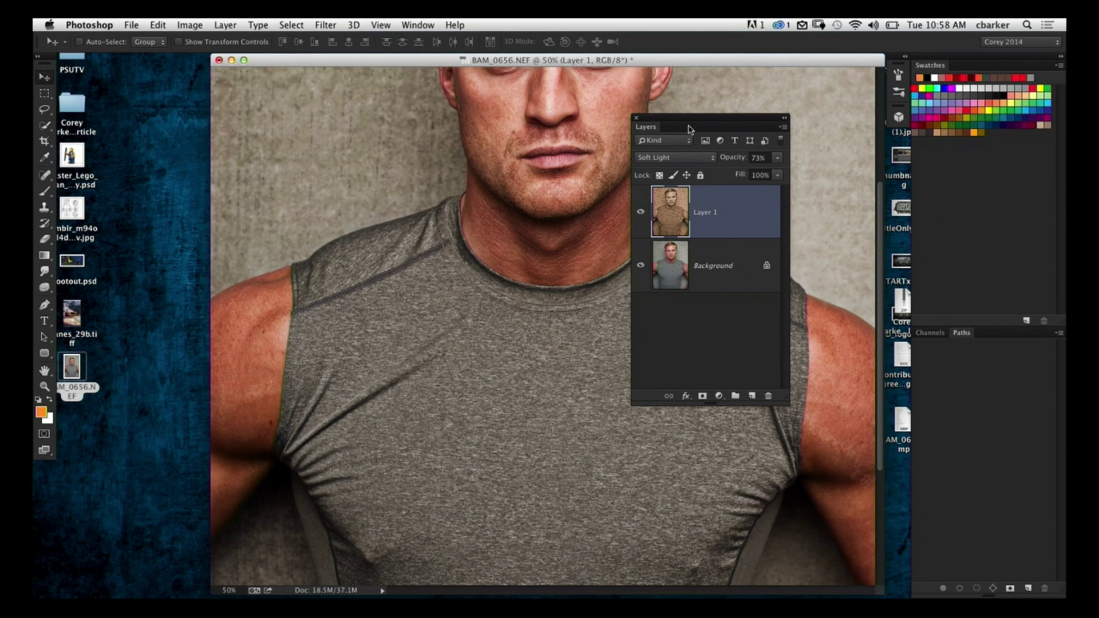
pyautogui.scroll(5, 564, 255)
pyautogui.scroll(-5, 714, 125)
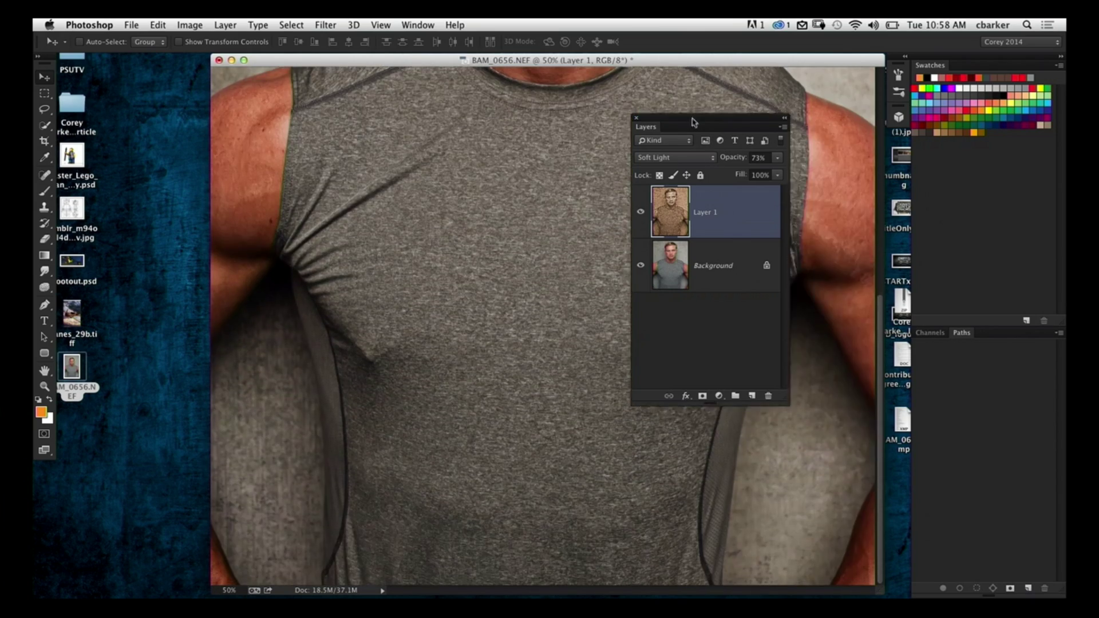
pyautogui.moveTo(714, 126); pyautogui.dragTo(865, 215)
pyautogui.scroll(5, 879, 311)
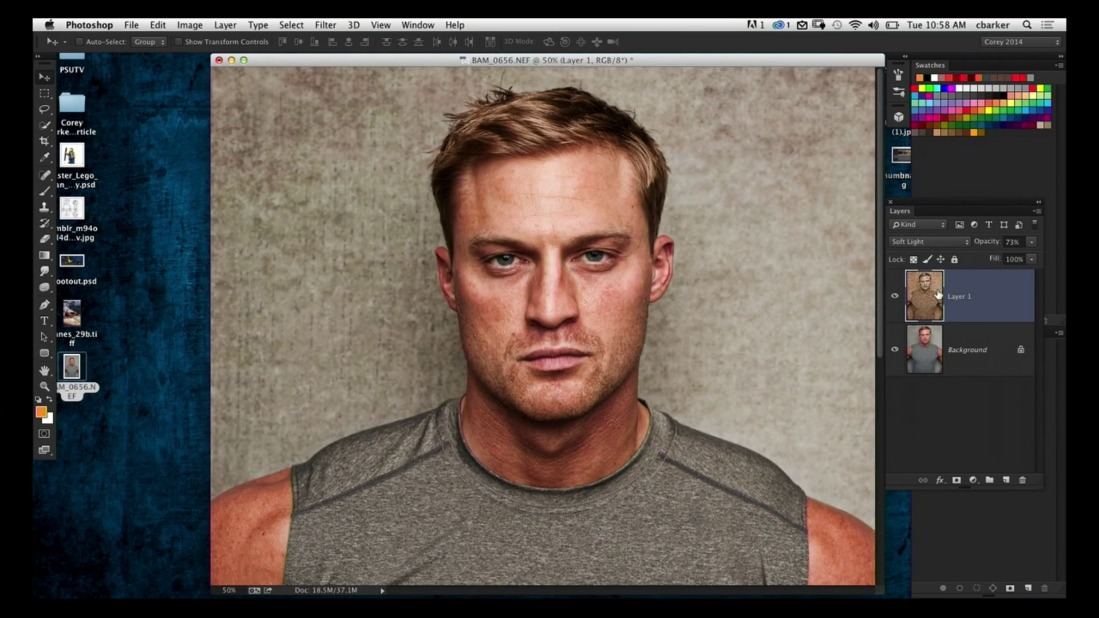
pyautogui.click(895, 298)
pyautogui.click(898, 302)
pyautogui.click(897, 304)
pyautogui.click(897, 306)
pyautogui.click(896, 308)
pyautogui.click(895, 296)
pyautogui.click(894, 297)
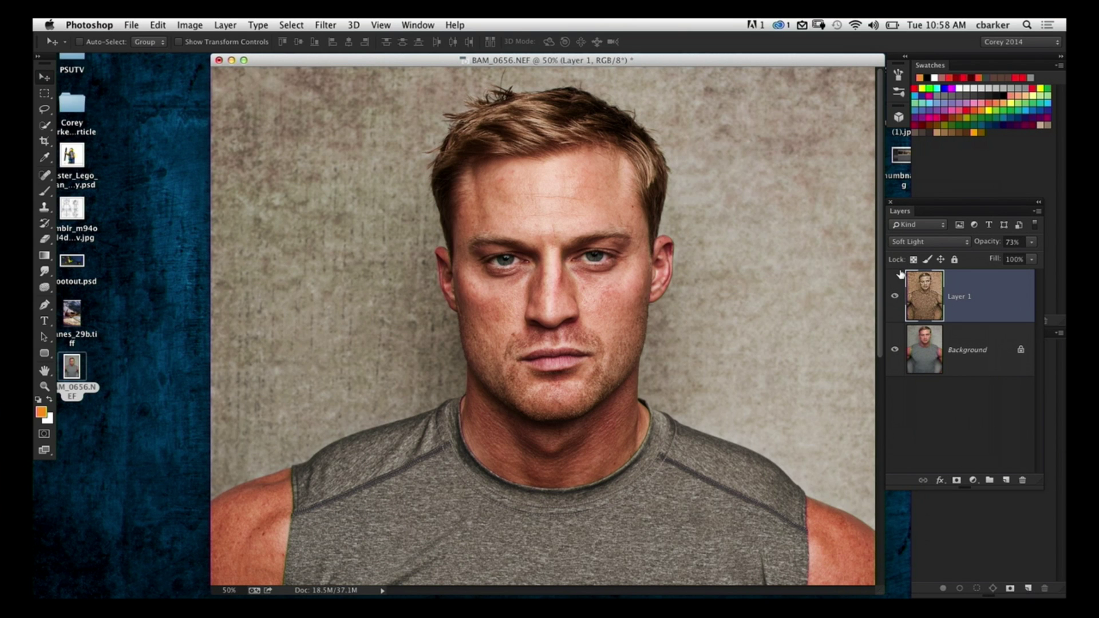